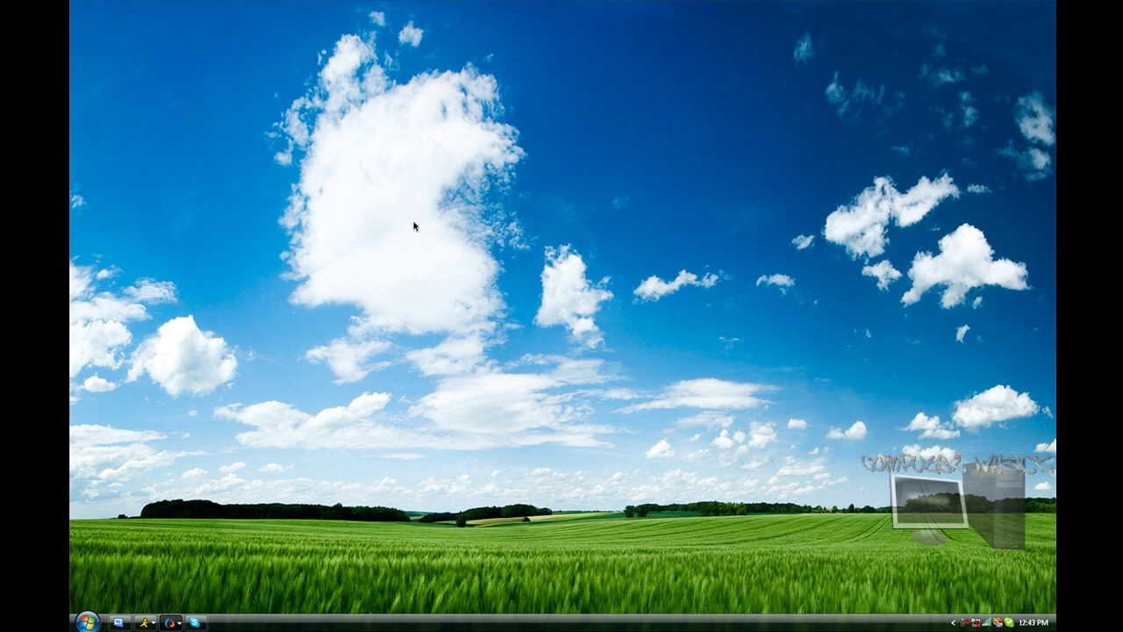
Step: Switch to the CometBird browser window showing Google and open the bookmarked YouTube Keyword Suggestion Tool
click(171, 622)
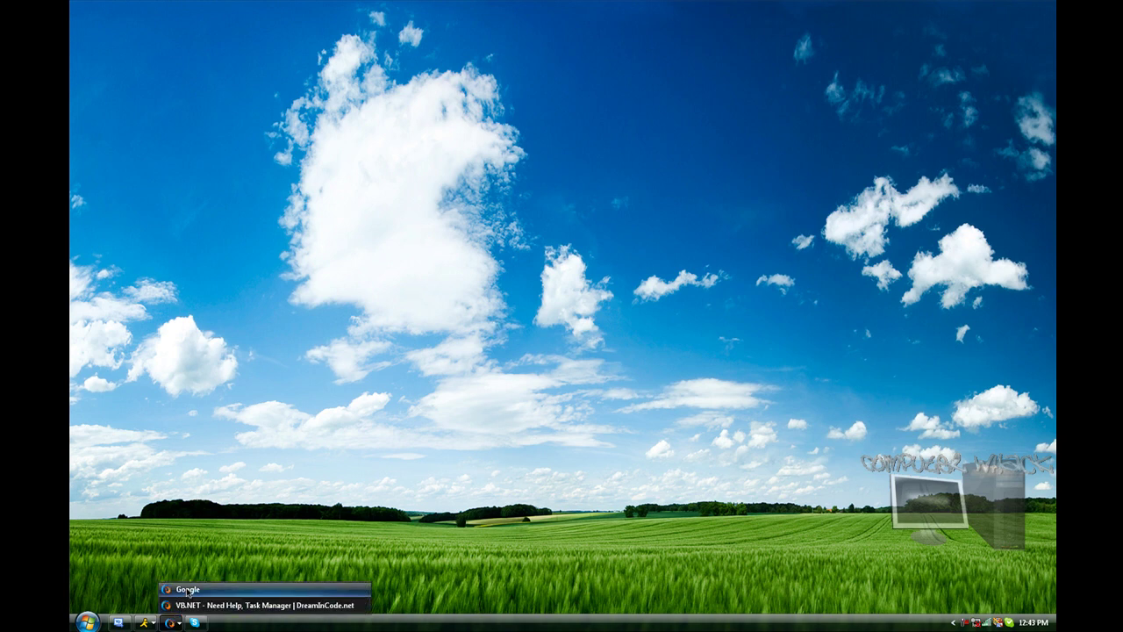
click(188, 588)
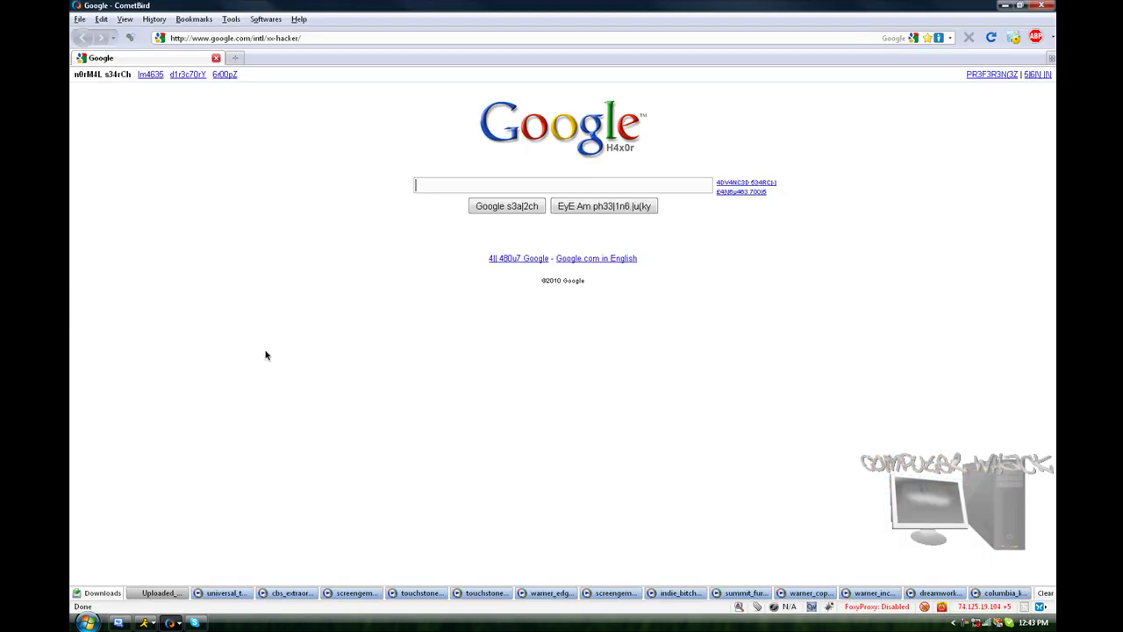
click(194, 18)
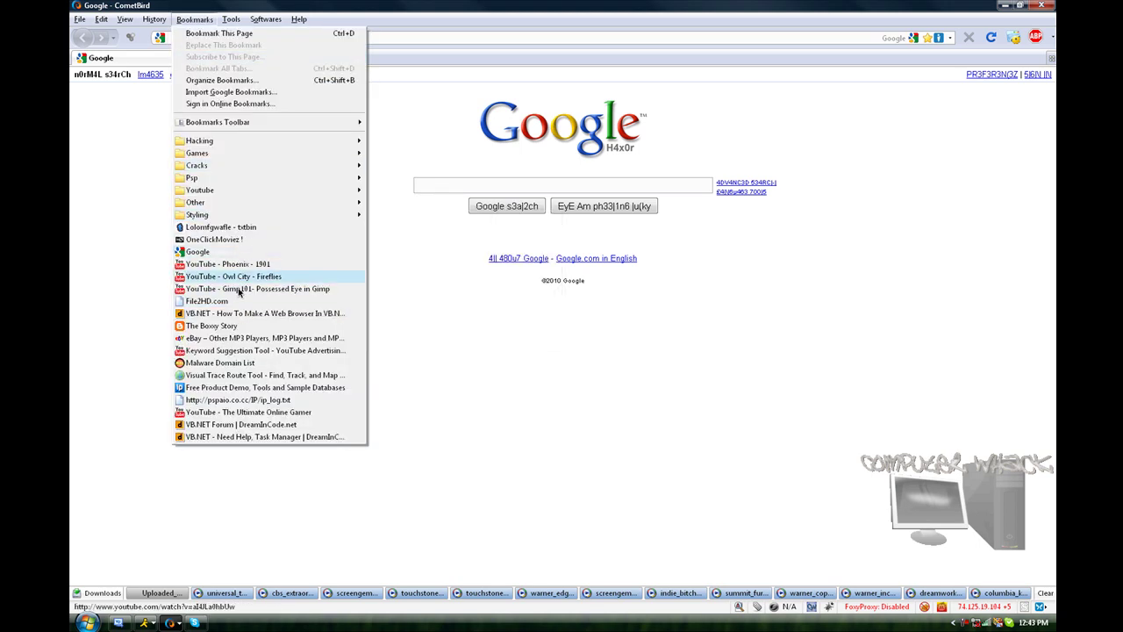
click(217, 352)
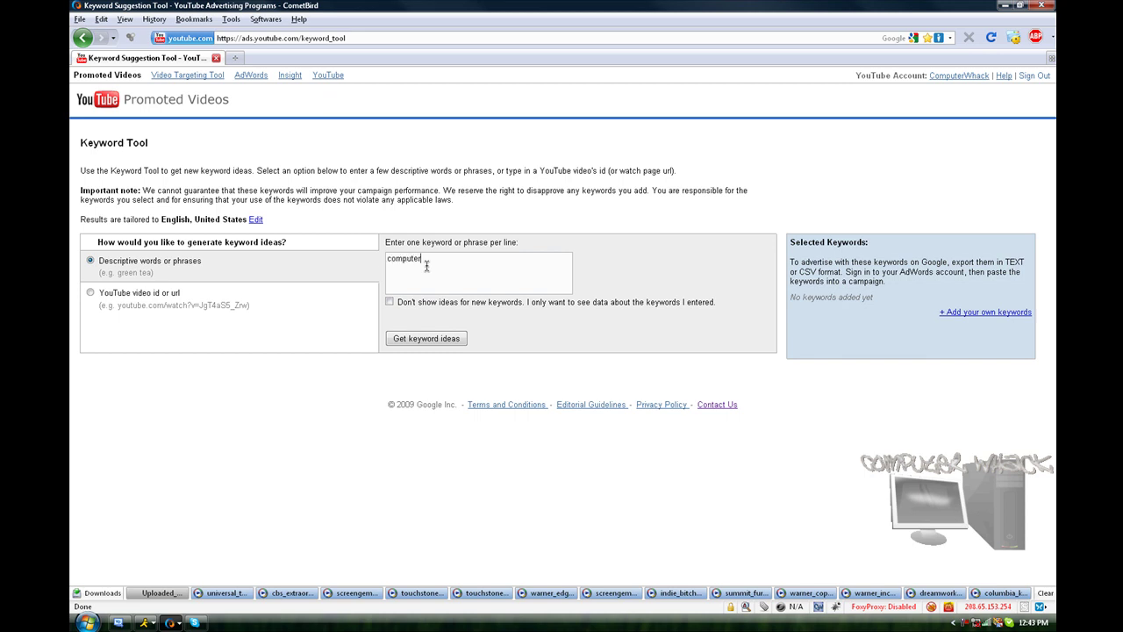
Step: Generate keyword ideas for the descriptive word "computer" and look through the suggested keywords
click(422, 338)
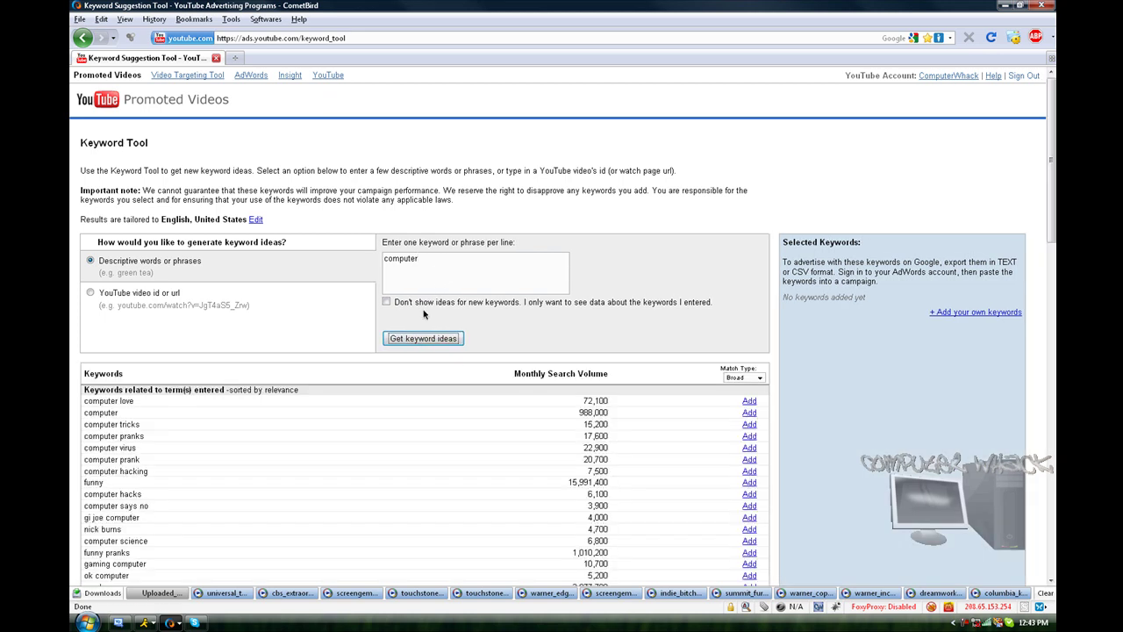
scroll(162, 395, down, 5)
scroll(153, 393, down, 15)
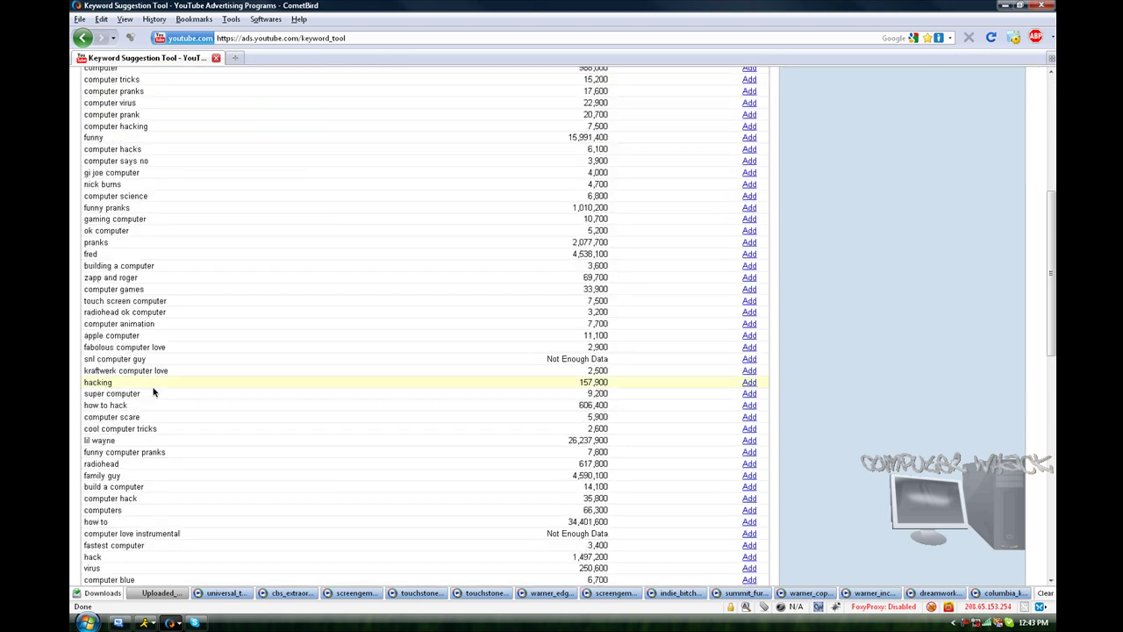
scroll(153, 393, down, 2)
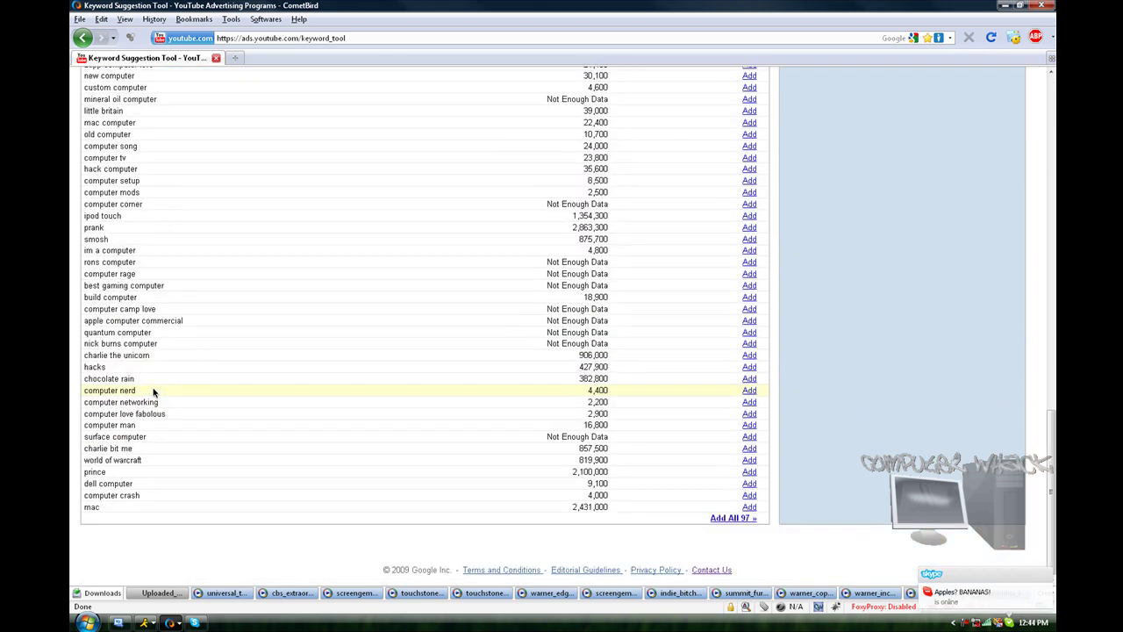
drag(1050, 439, 1050, 144)
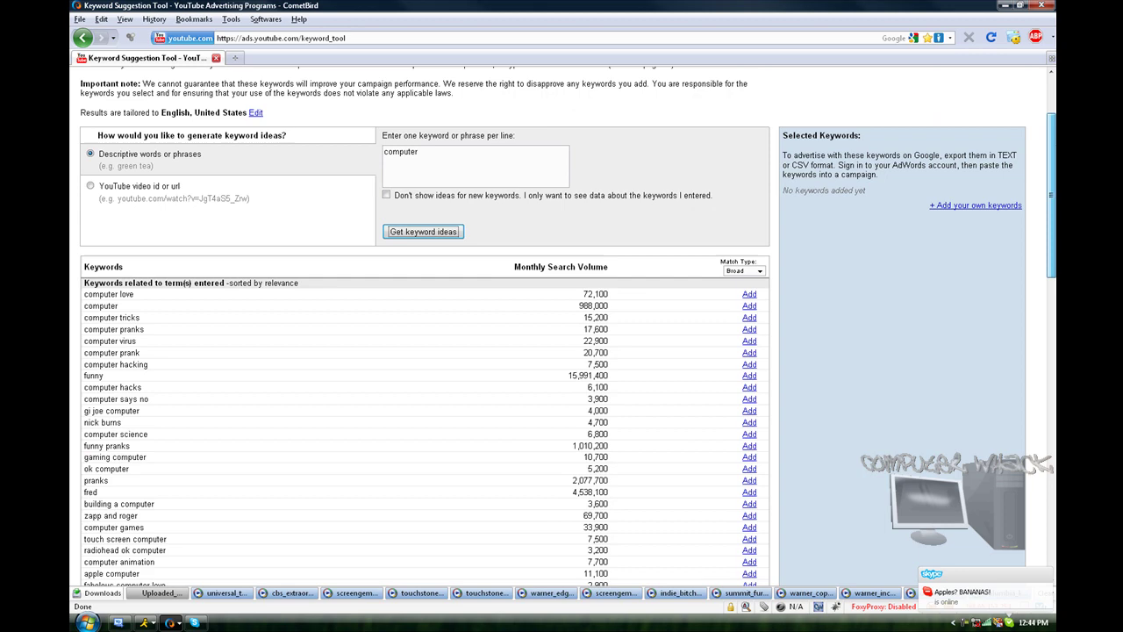
scroll(722, 183, down, 1)
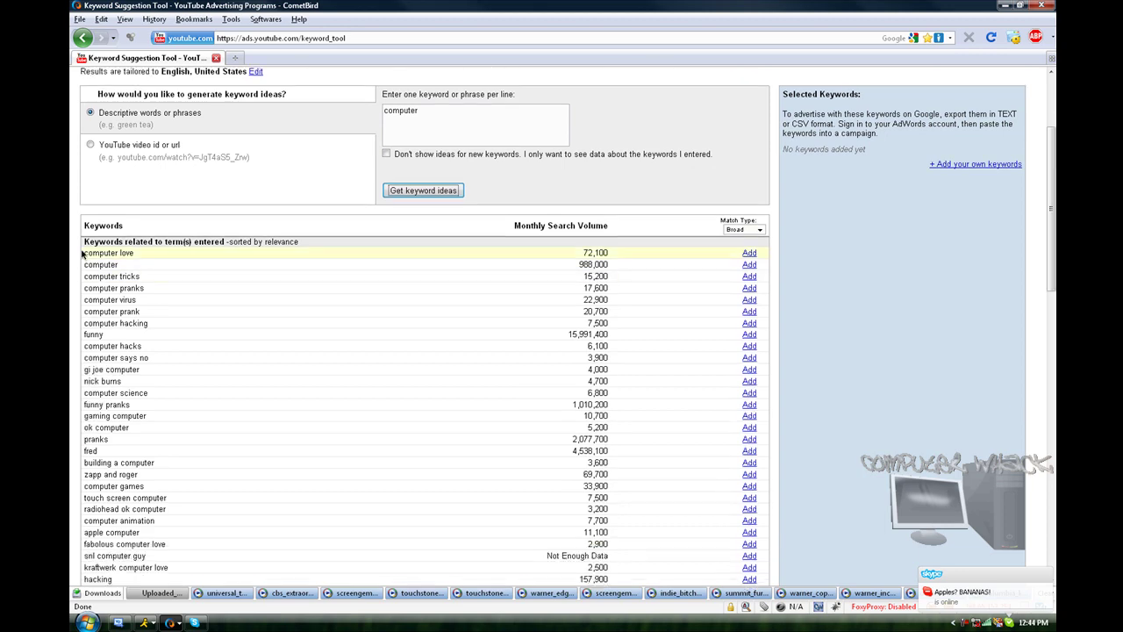
Step: Add all 97 suggested keywords to the Selected Keywords list
drag(81, 257, 540, 558)
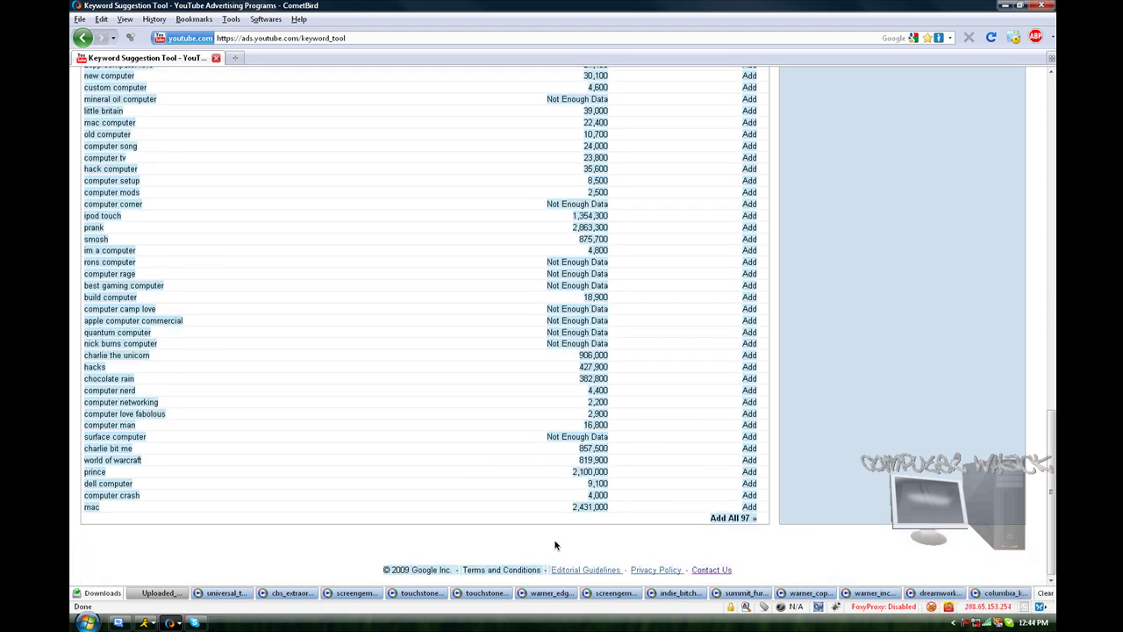
click(554, 545)
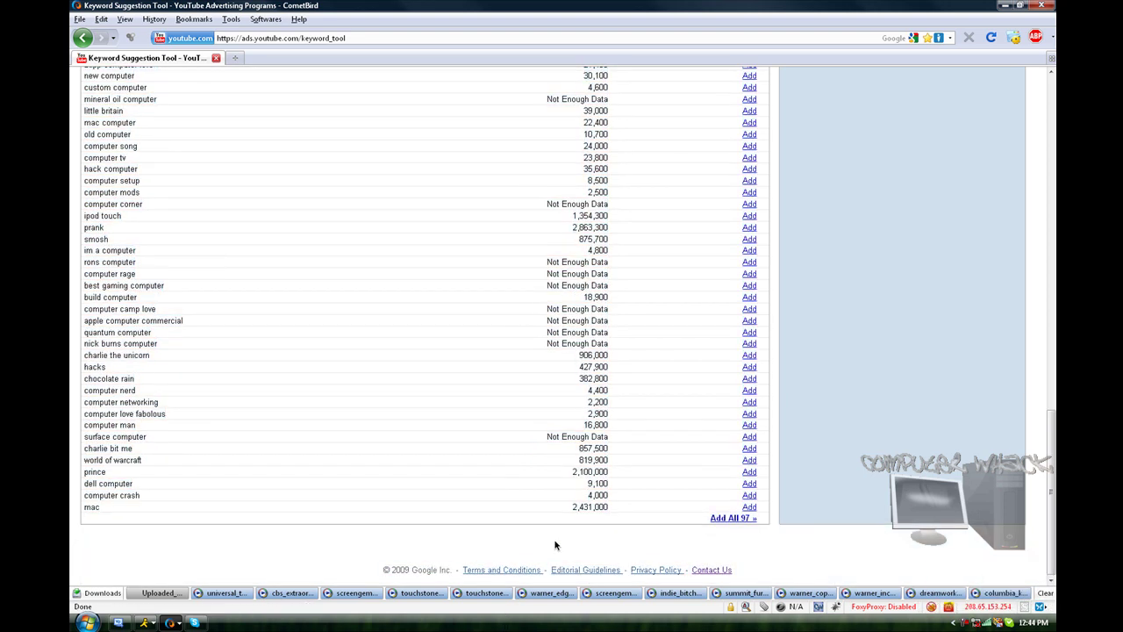
click(721, 519)
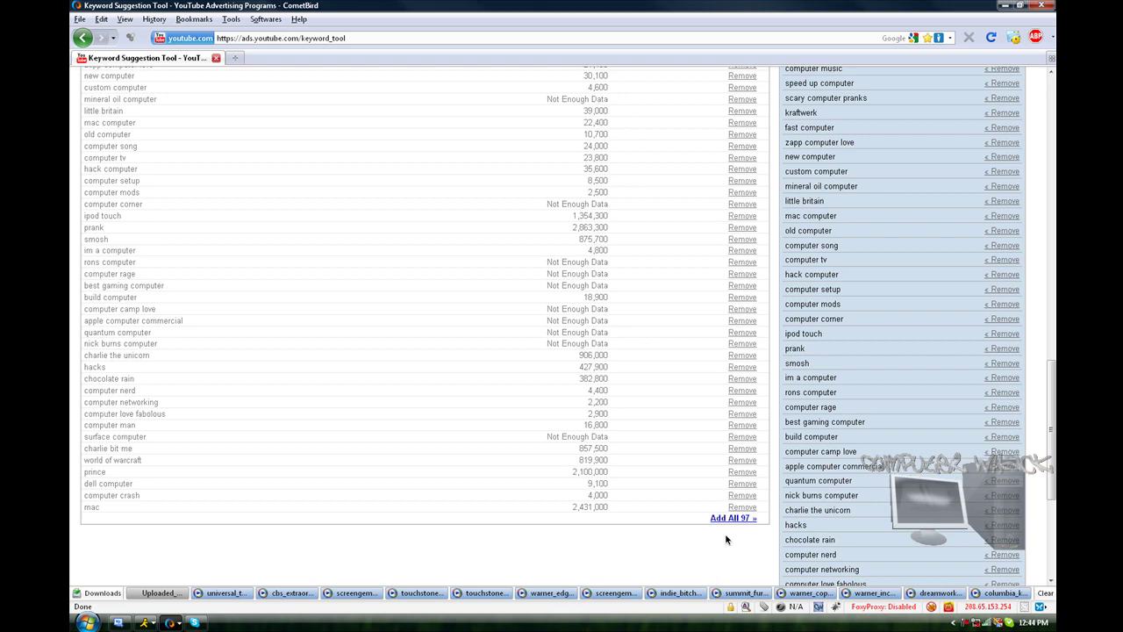
Step: Download the selected keywords in text format and save the file keywords.txt
scroll(740, 527, up, 20)
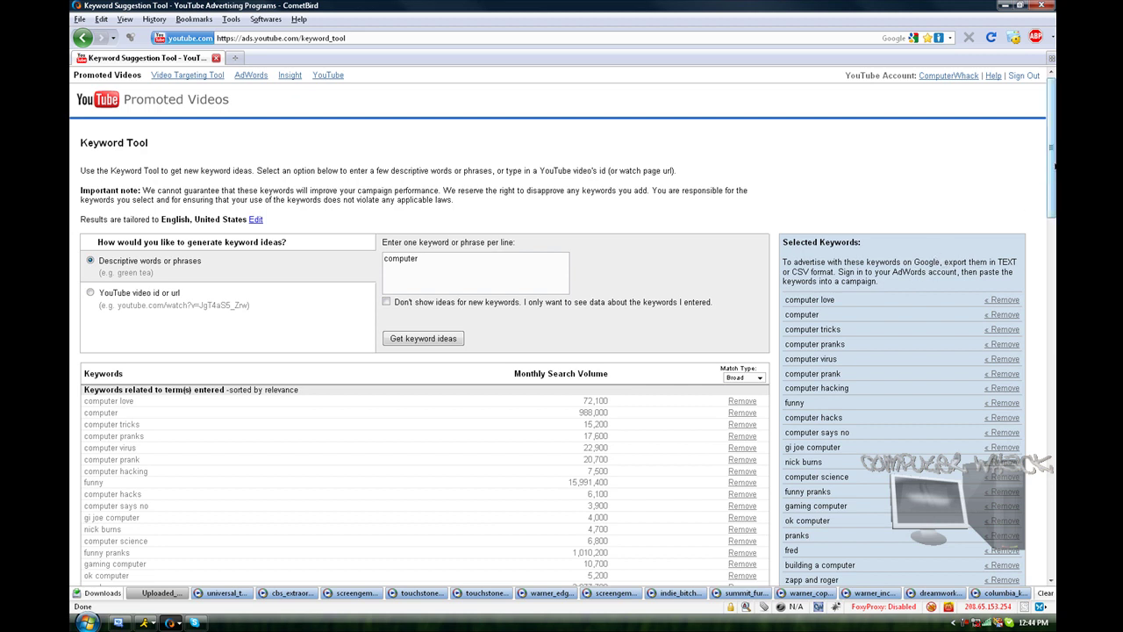
drag(1054, 165, 1021, 555)
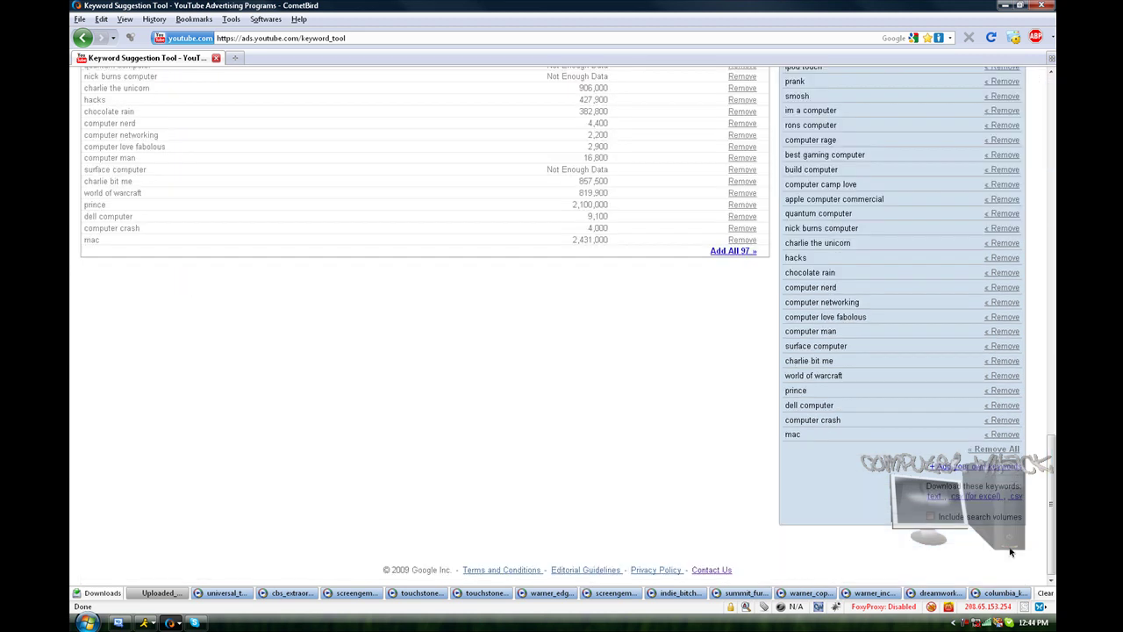
click(936, 497)
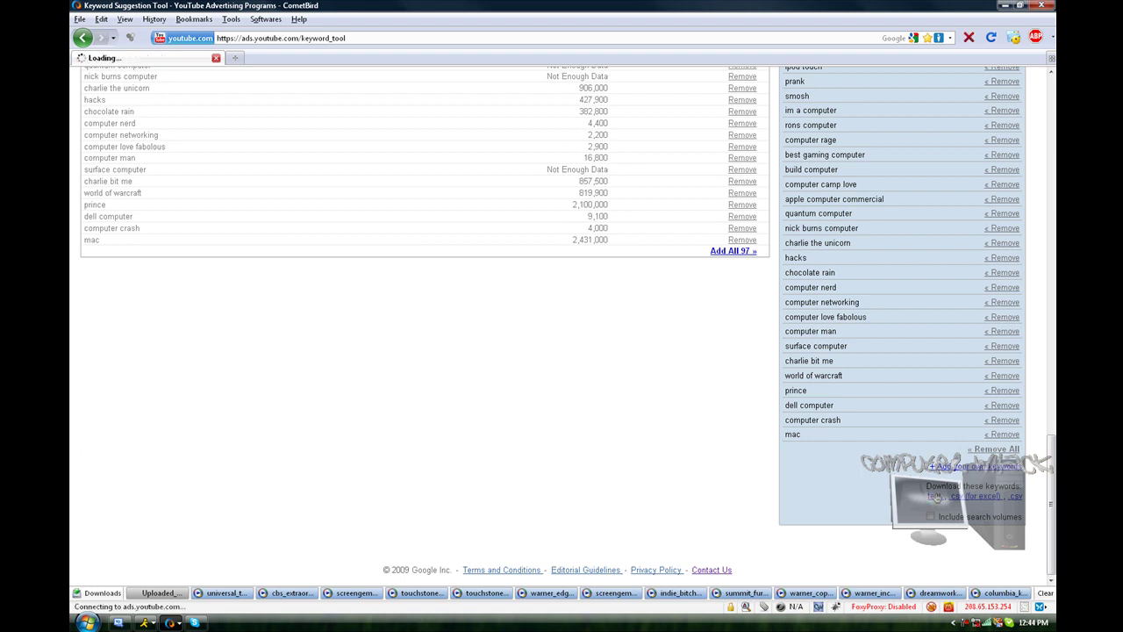
click(488, 356)
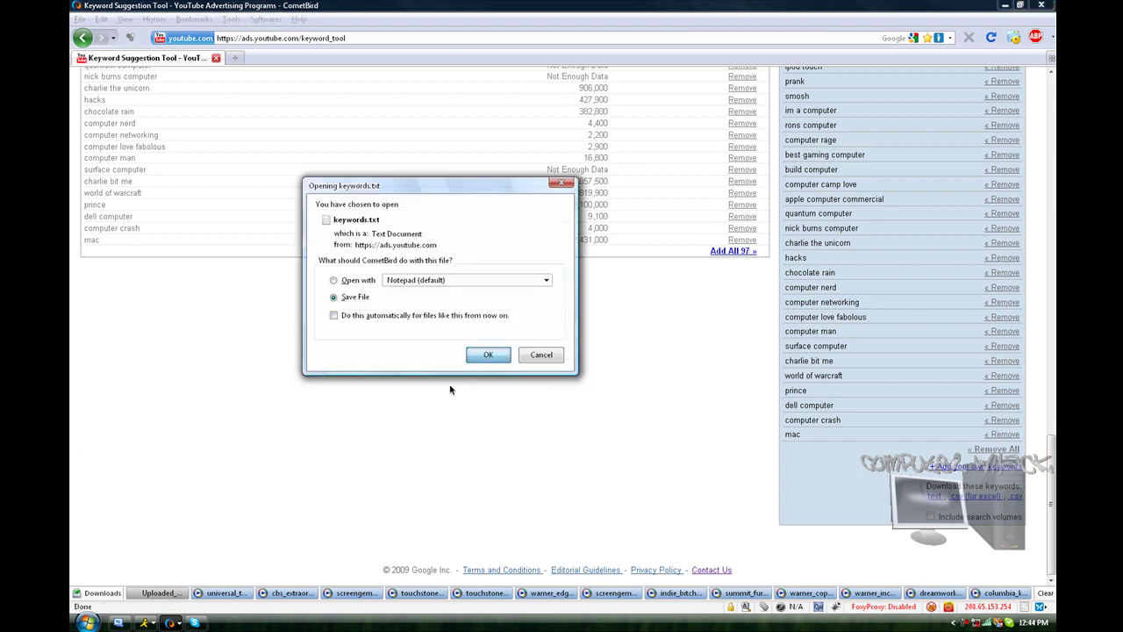
Step: Minimize the browser to get to the desktop and open the My Documents folder
click(1001, 7)
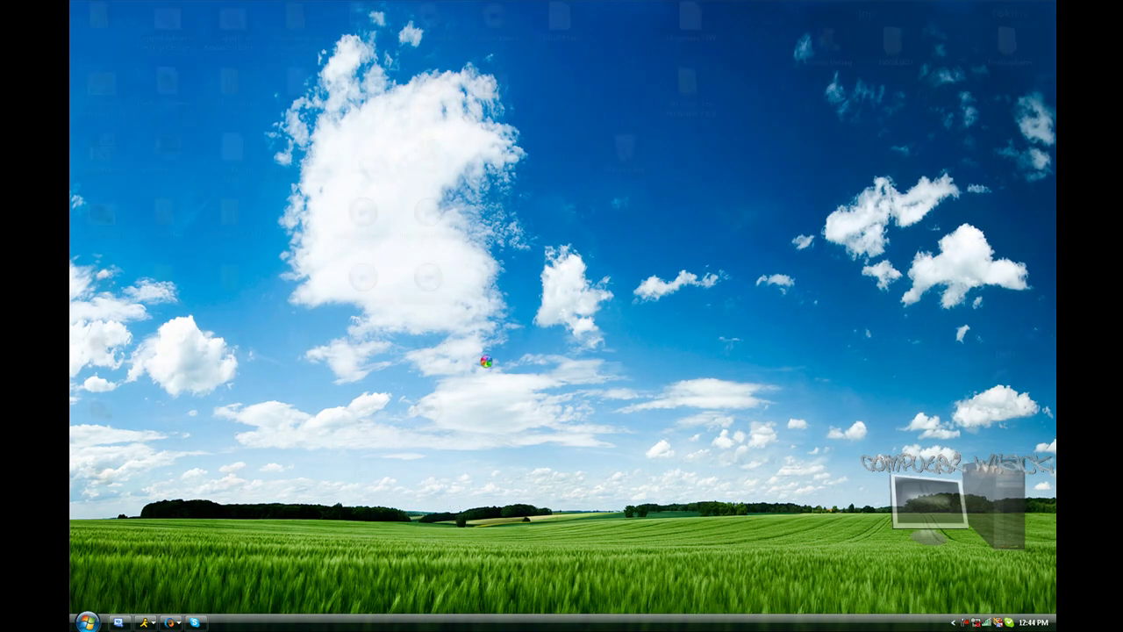
click(567, 371)
right_click(444, 322)
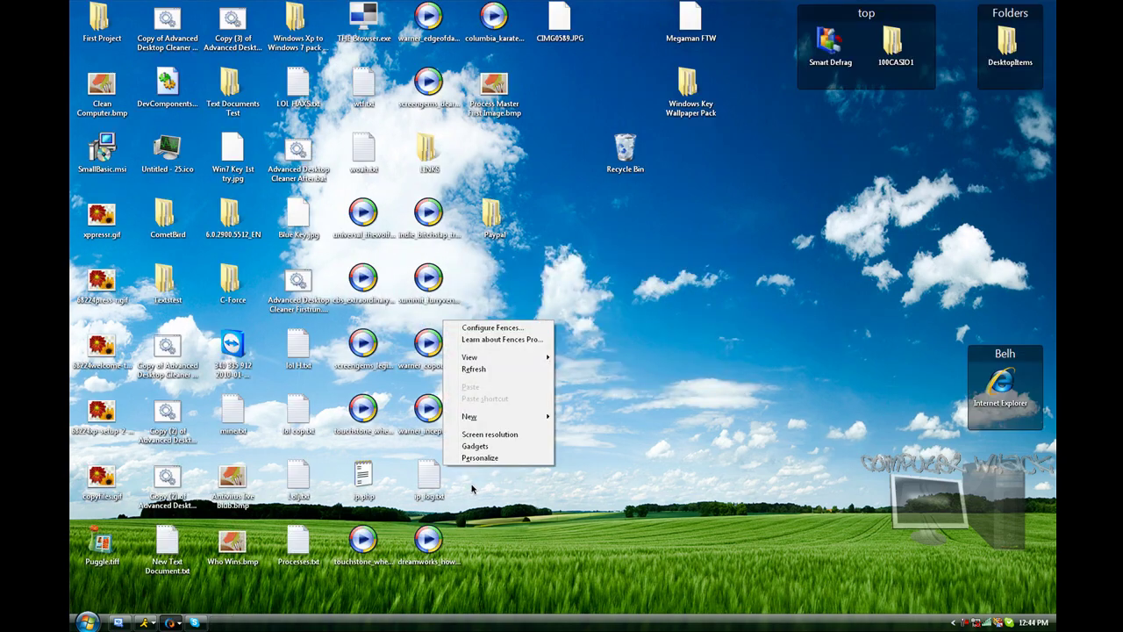
click(502, 287)
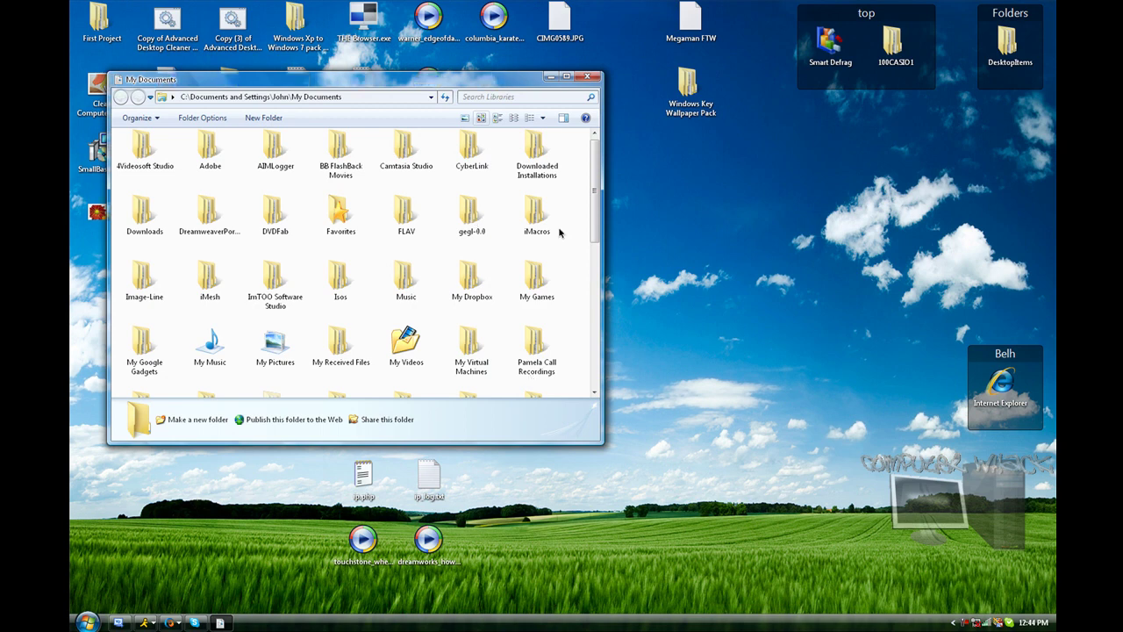
Step: Hide the icons on the desktop
right_click(641, 200)
mouse_move(664, 236)
click(782, 269)
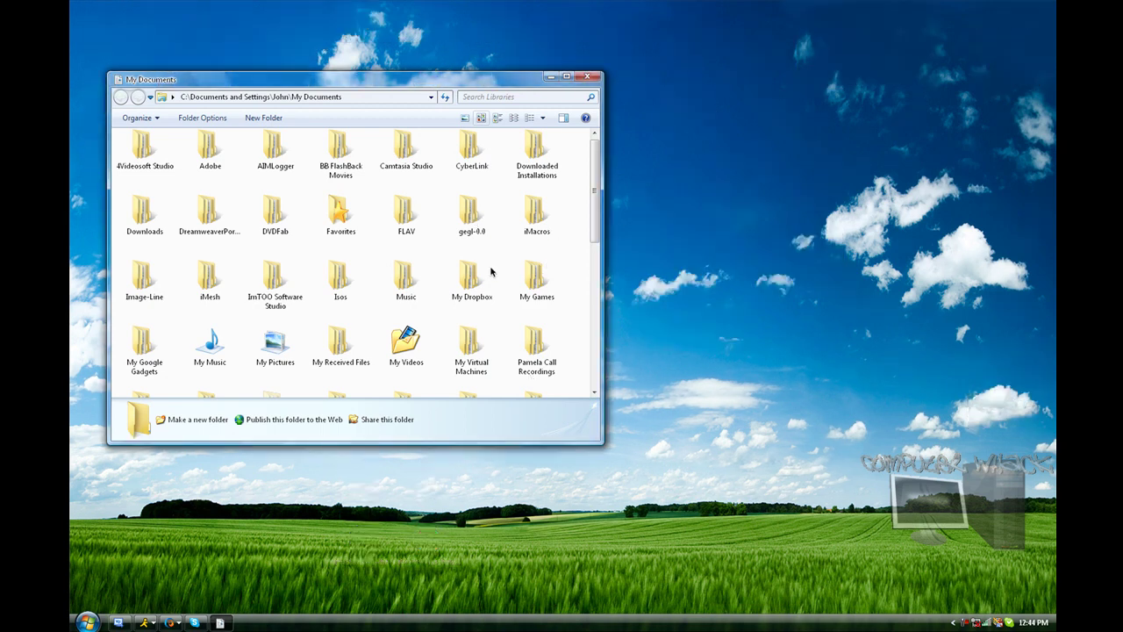
Step: Open the downloaded keywords.txt file from the Downloads folder in My Documents
scroll(269, 309, down, 3)
scroll(261, 312, up, 3)
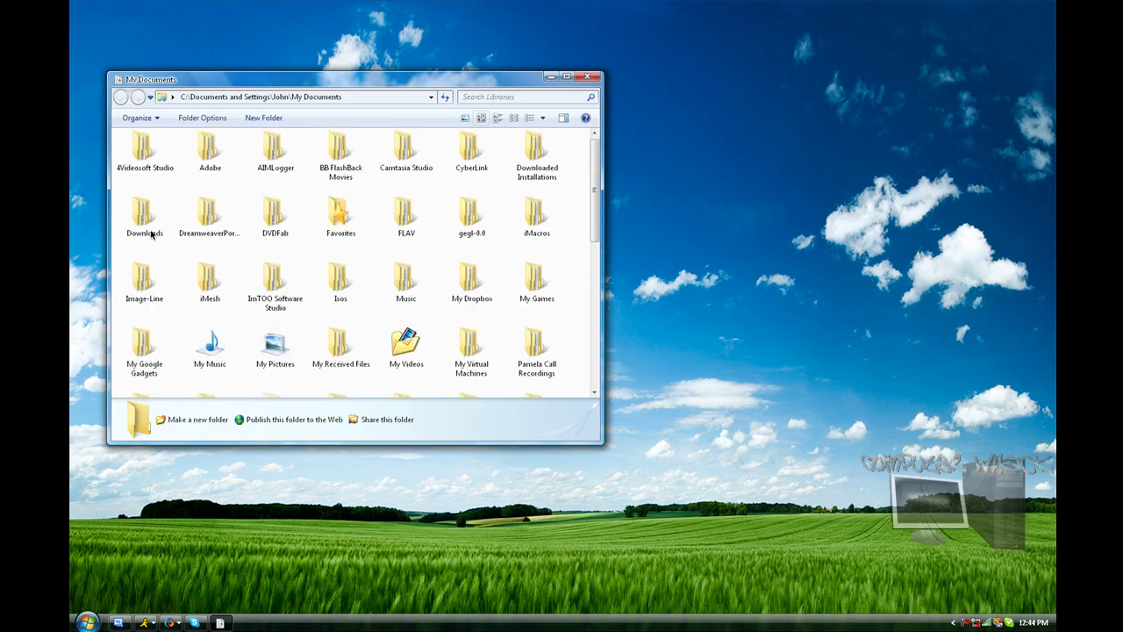
double_click(144, 220)
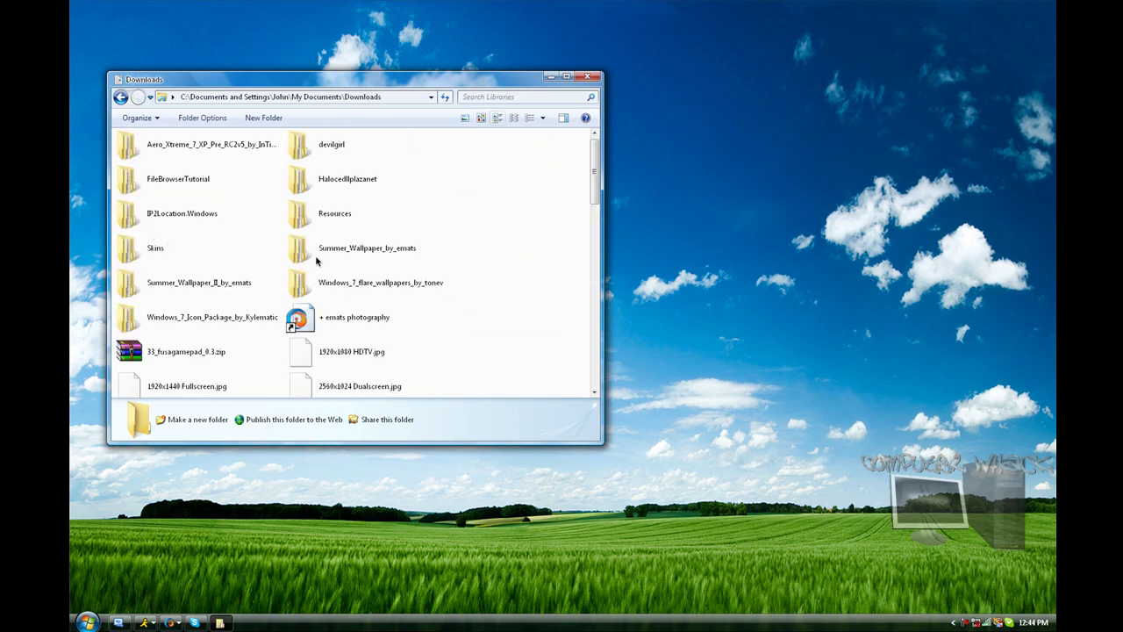
scroll(309, 278, down, 10)
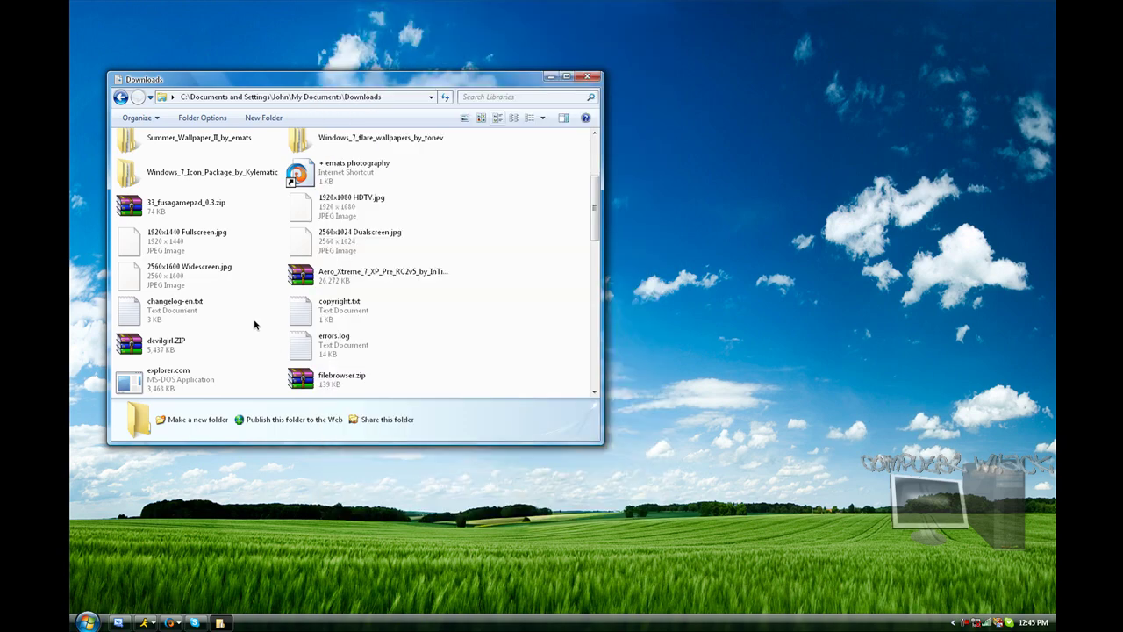
scroll(250, 349, down, 2)
scroll(250, 349, down, 4)
click(169, 222)
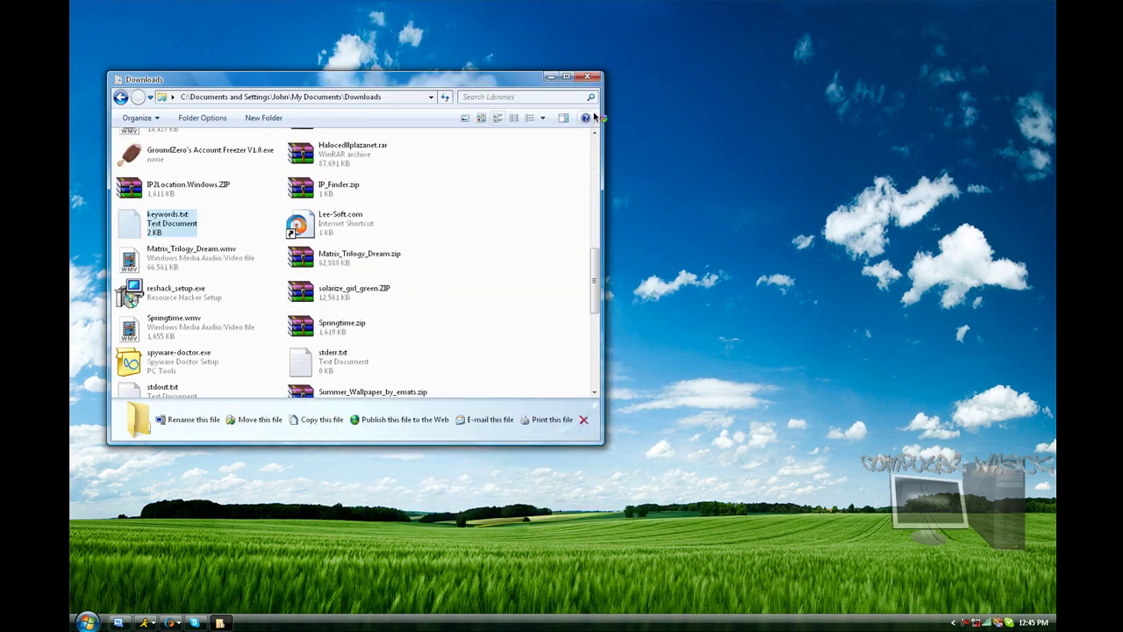
key(Return)
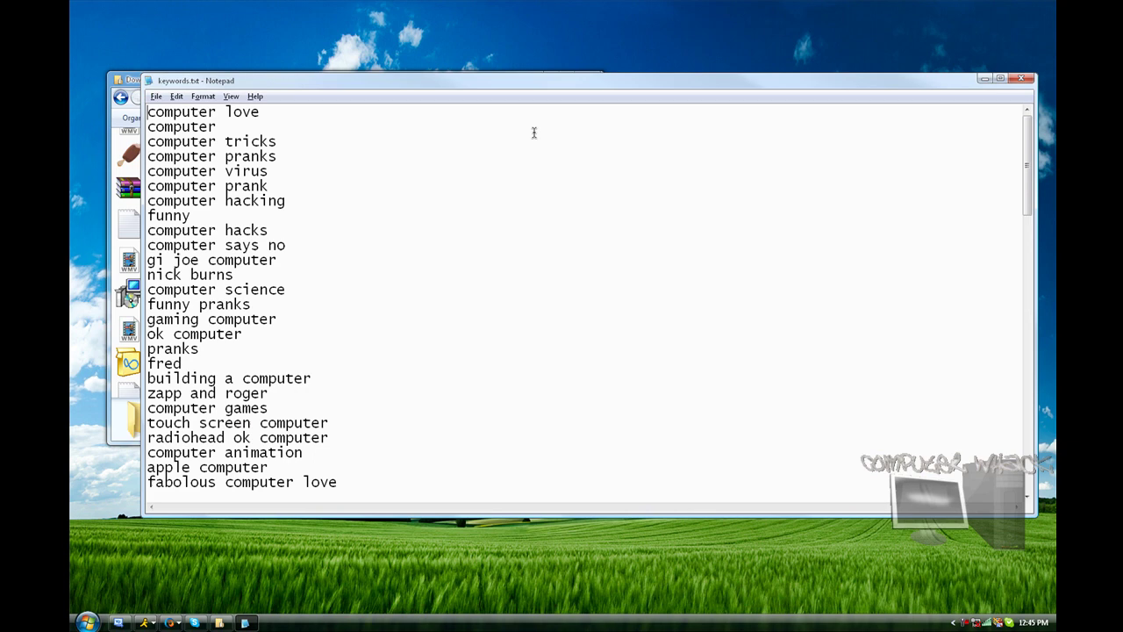
Step: Reposition the Notepad window and look through the keyword list down to its last entry
drag(281, 83, 224, 54)
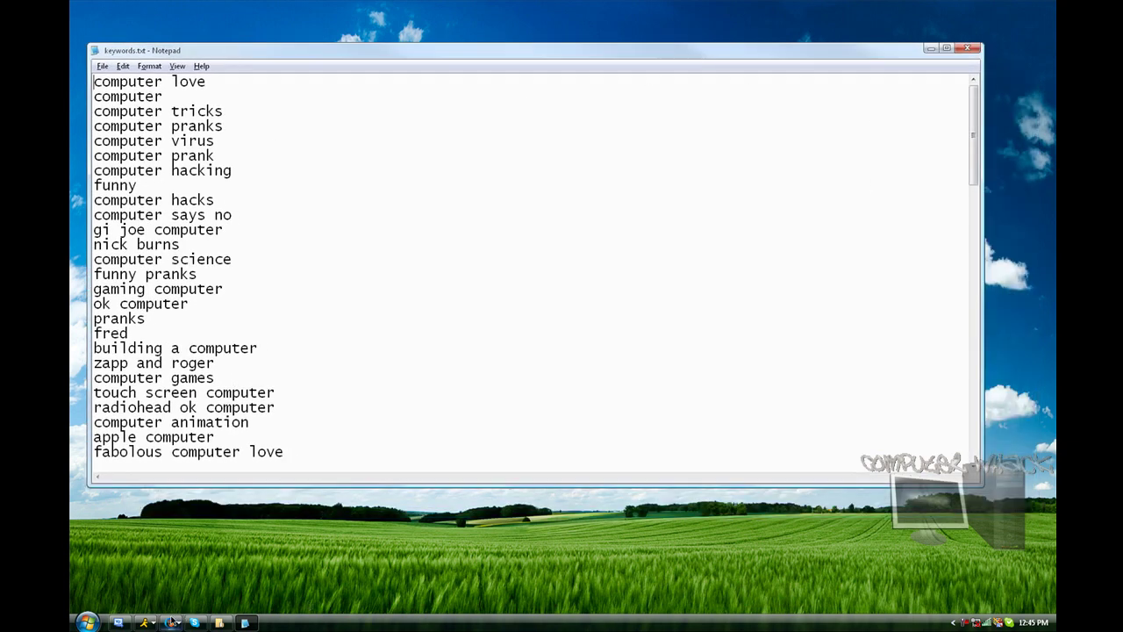
click(329, 279)
drag(972, 139, 918, 423)
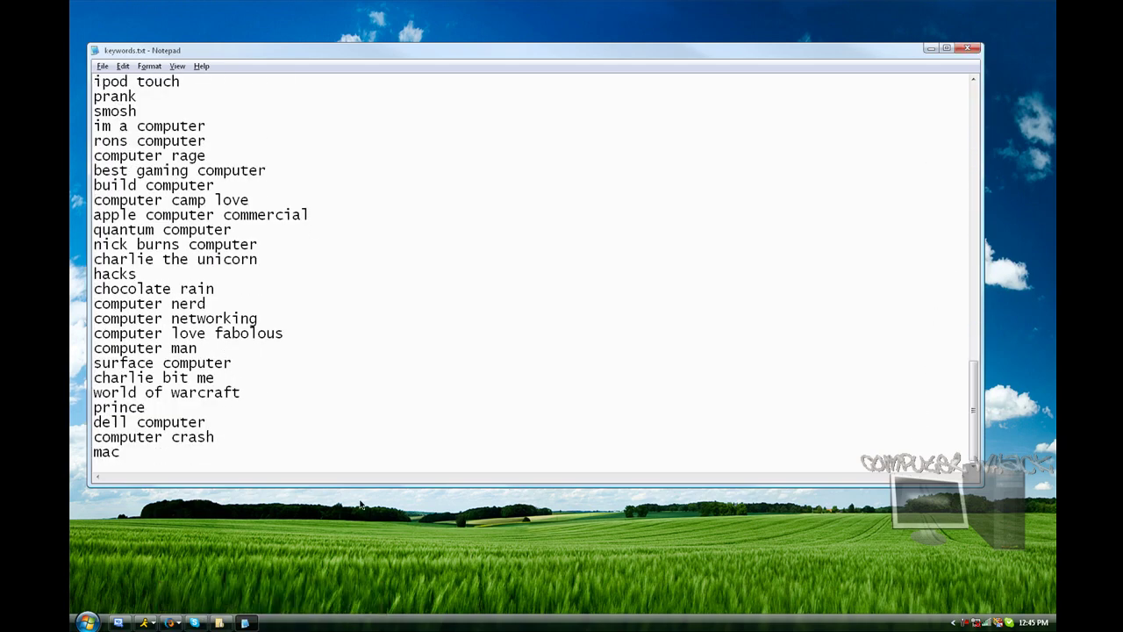
click(149, 452)
scroll(325, 422, up, 15)
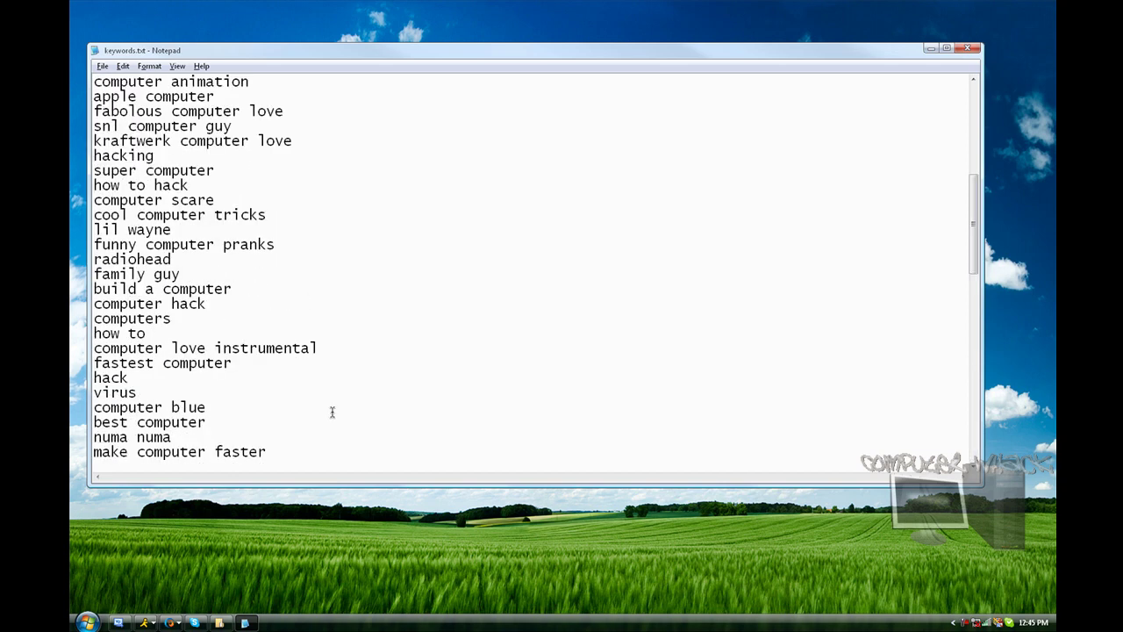
Step: Insert two blank lines and the heading "[xtra tags]" on its own line above the first keyword, "computer love"
click(95, 80)
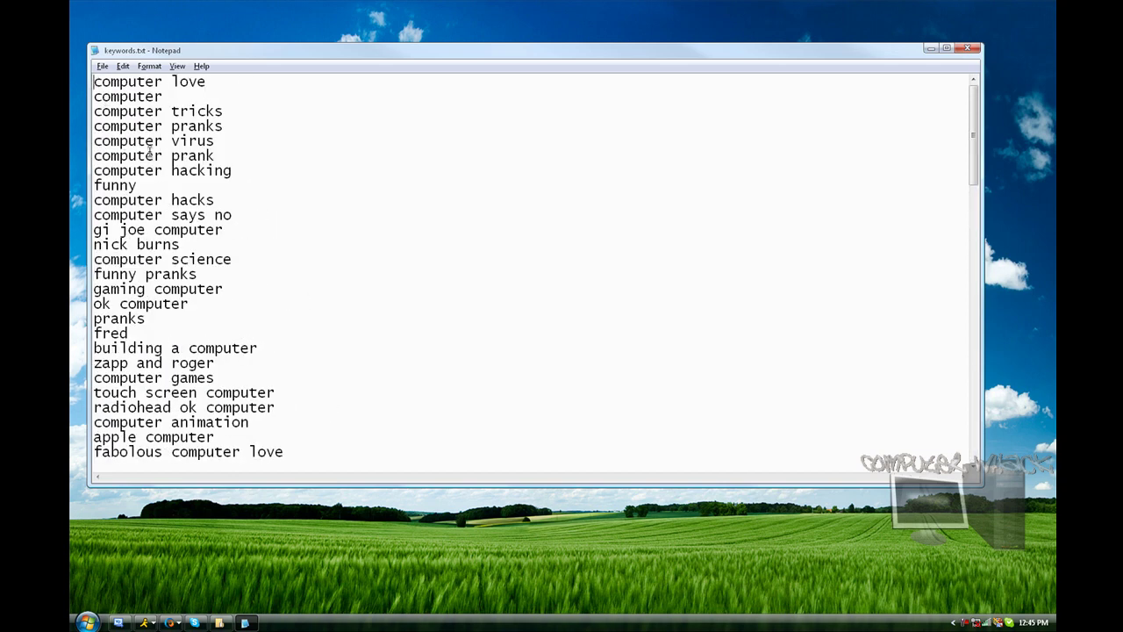
key(Return)
key(Return)
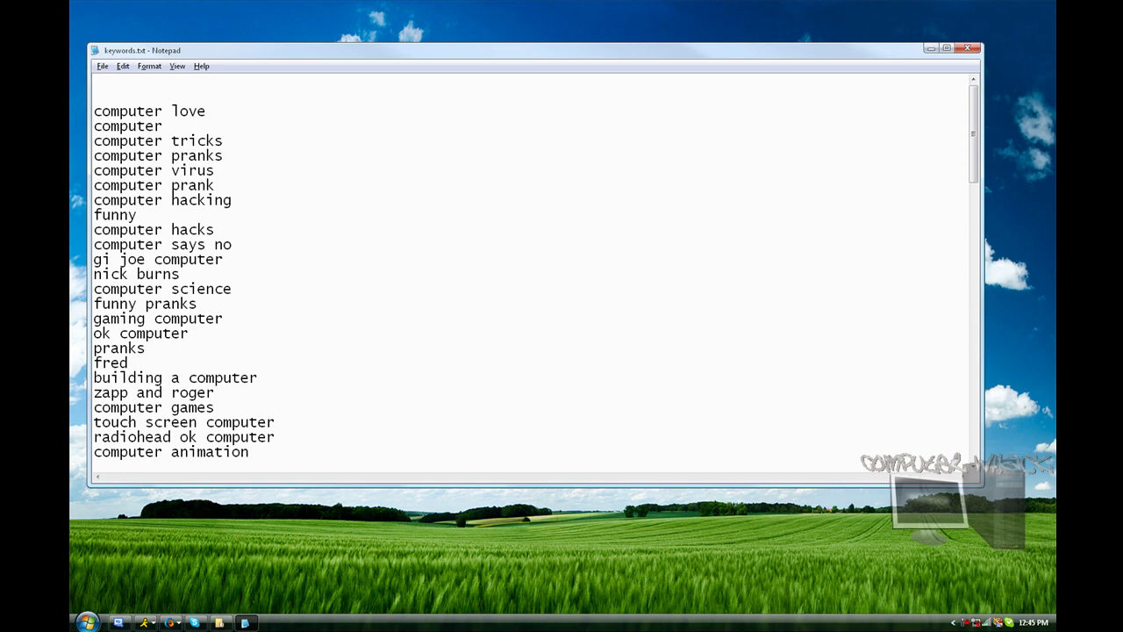
text([xtra yt)
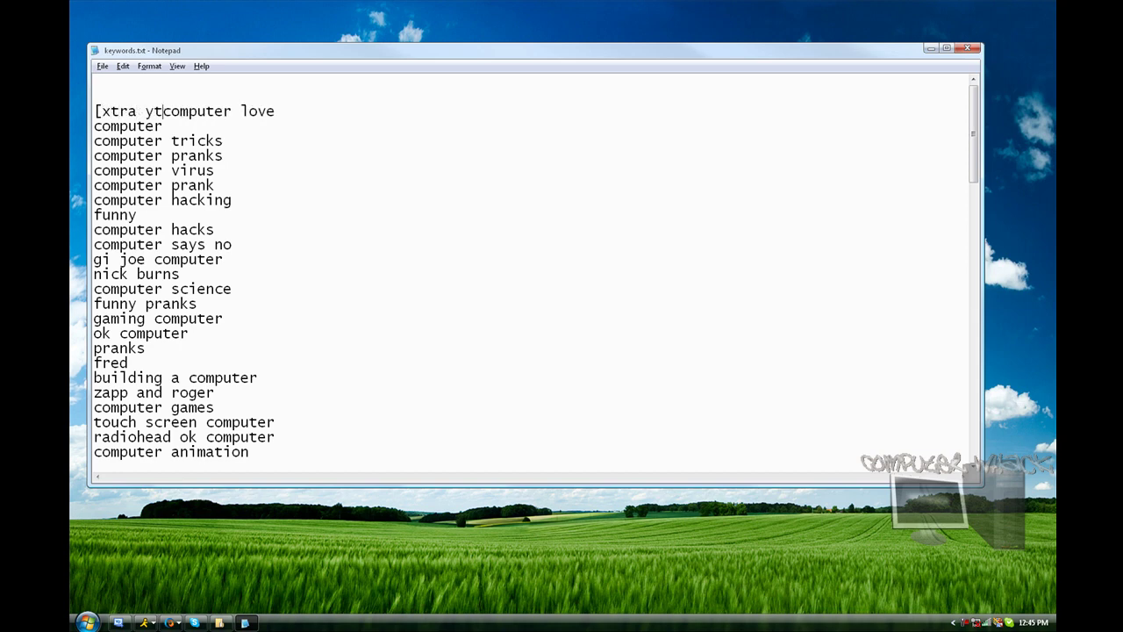
key(BackSpace)
key(BackSpace)
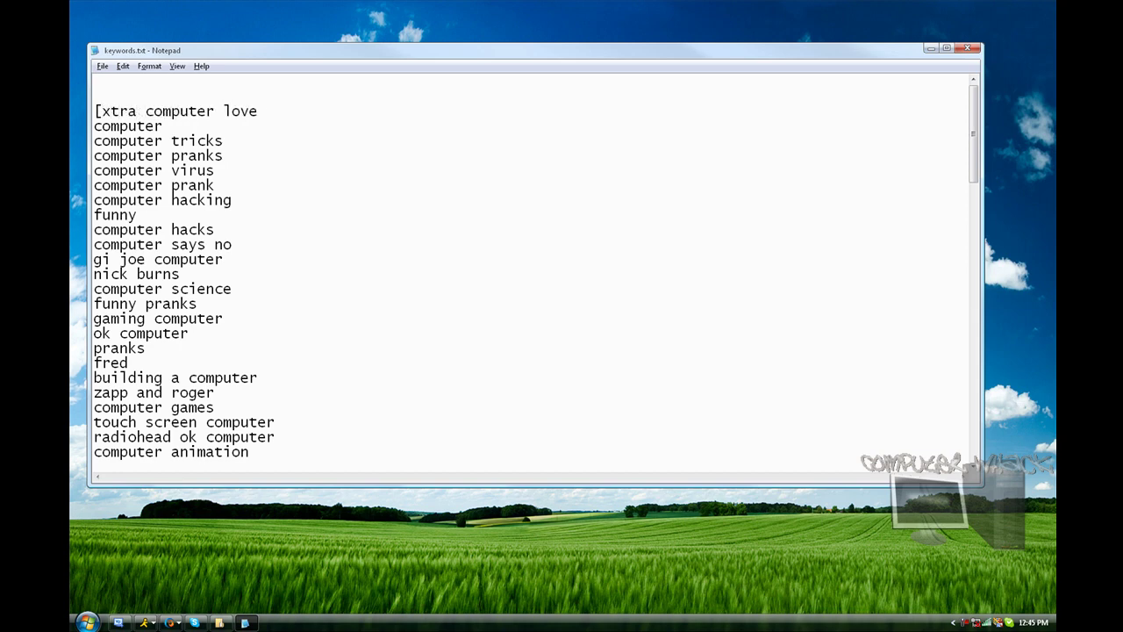
text(tags])
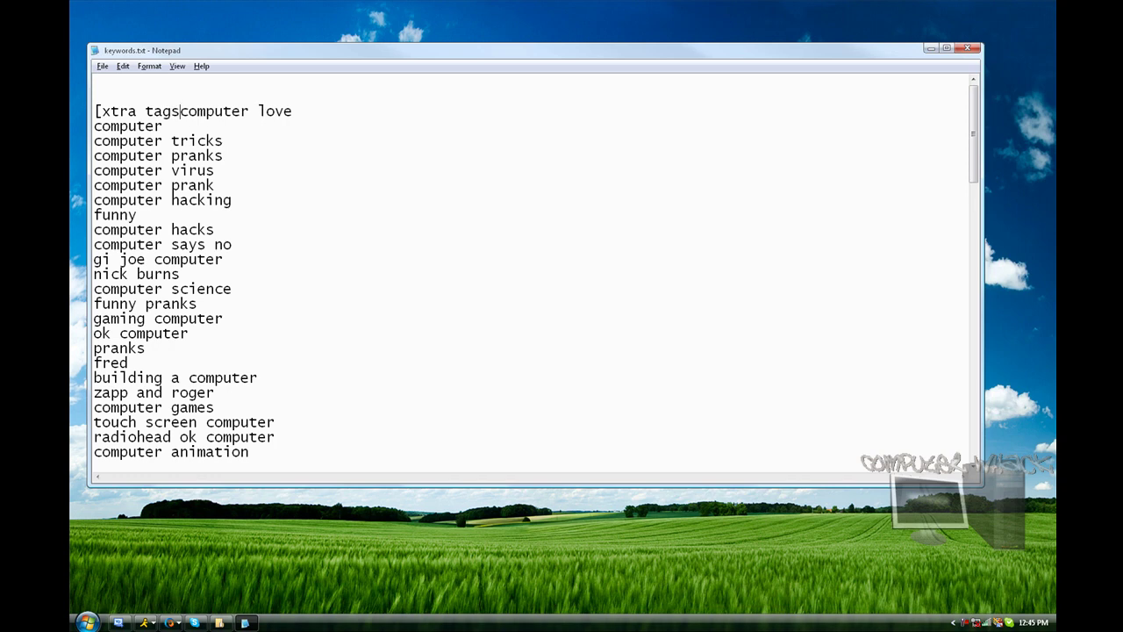
key(Return)
Step: Copy the whole text from the blank lines and "[xtra tags]" heading down to the last keyword, "mac"
drag(97, 98, 314, 531)
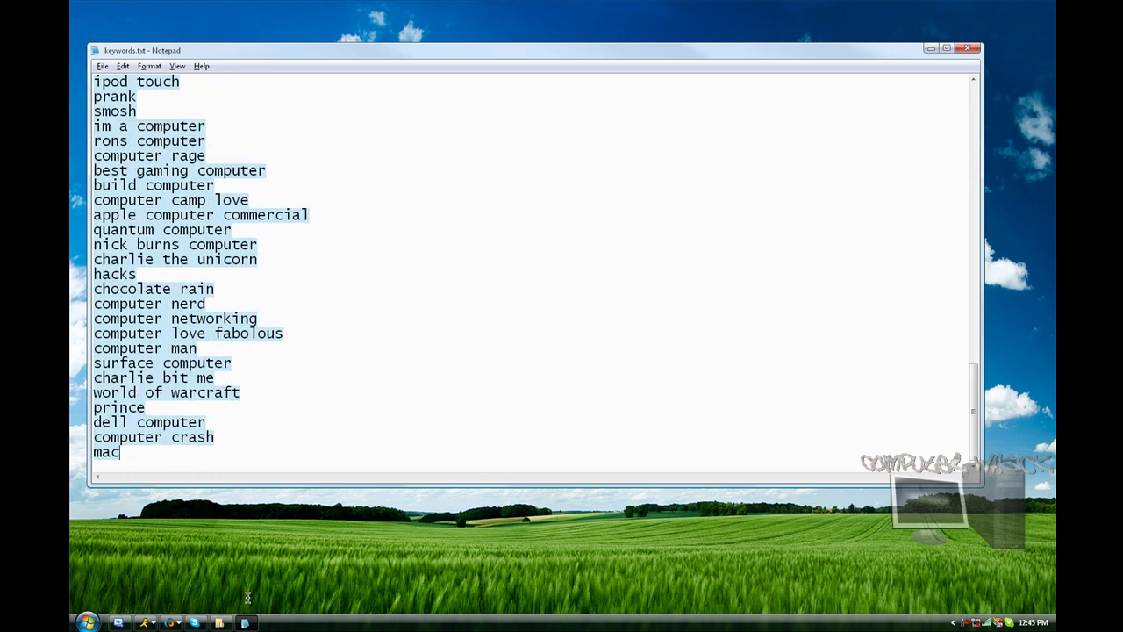
right_click(179, 388)
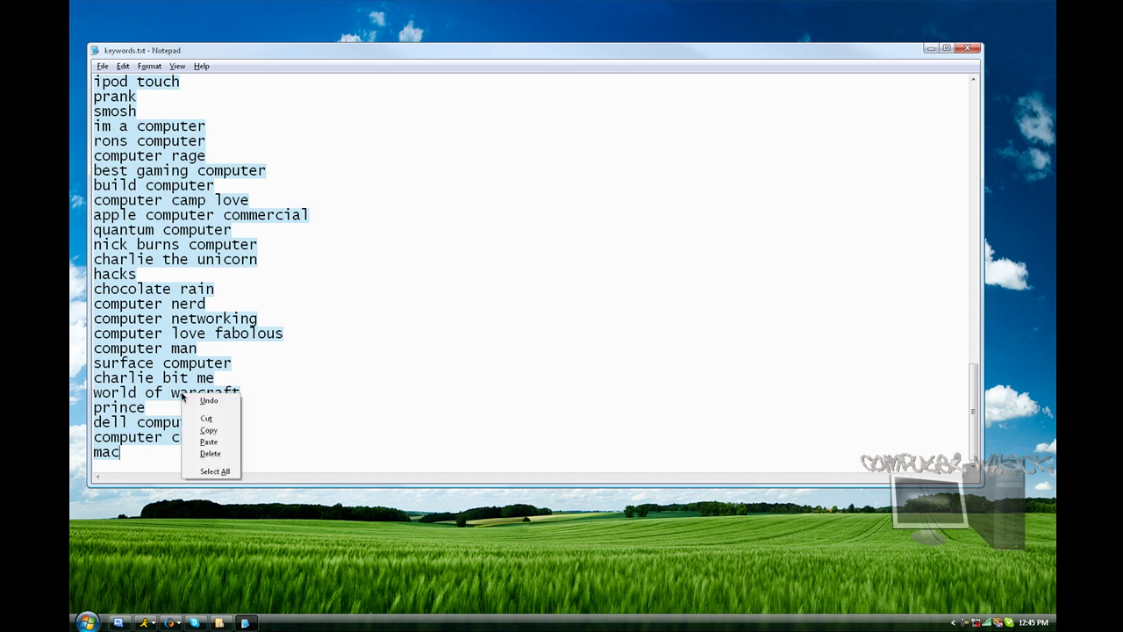
click(206, 431)
click(248, 320)
scroll(248, 320, up, 5)
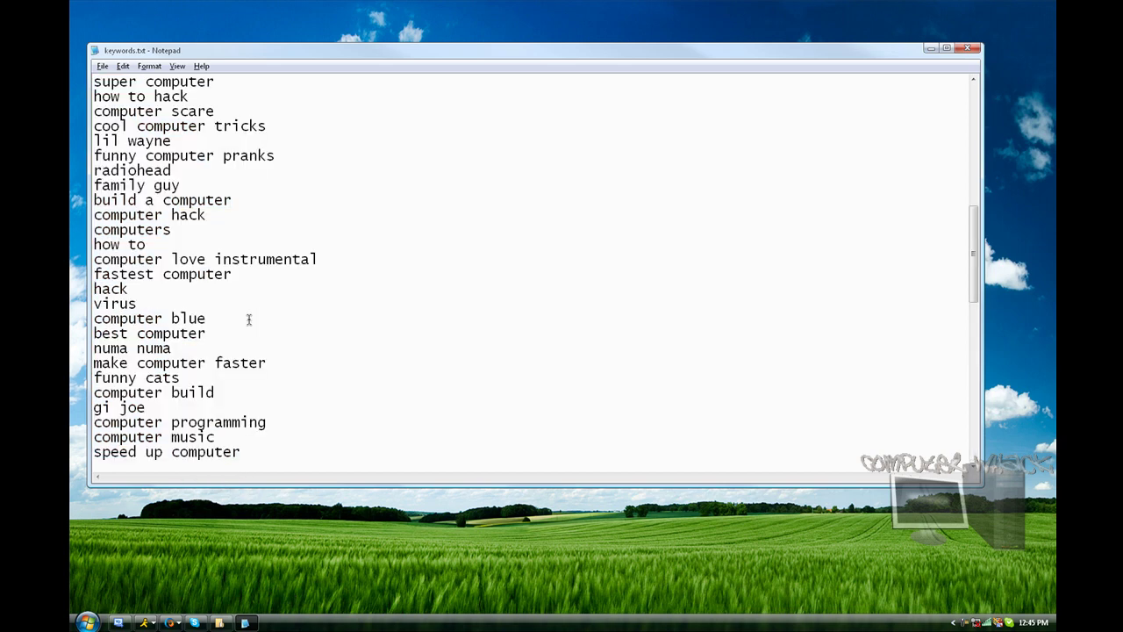
scroll(248, 320, up, 11)
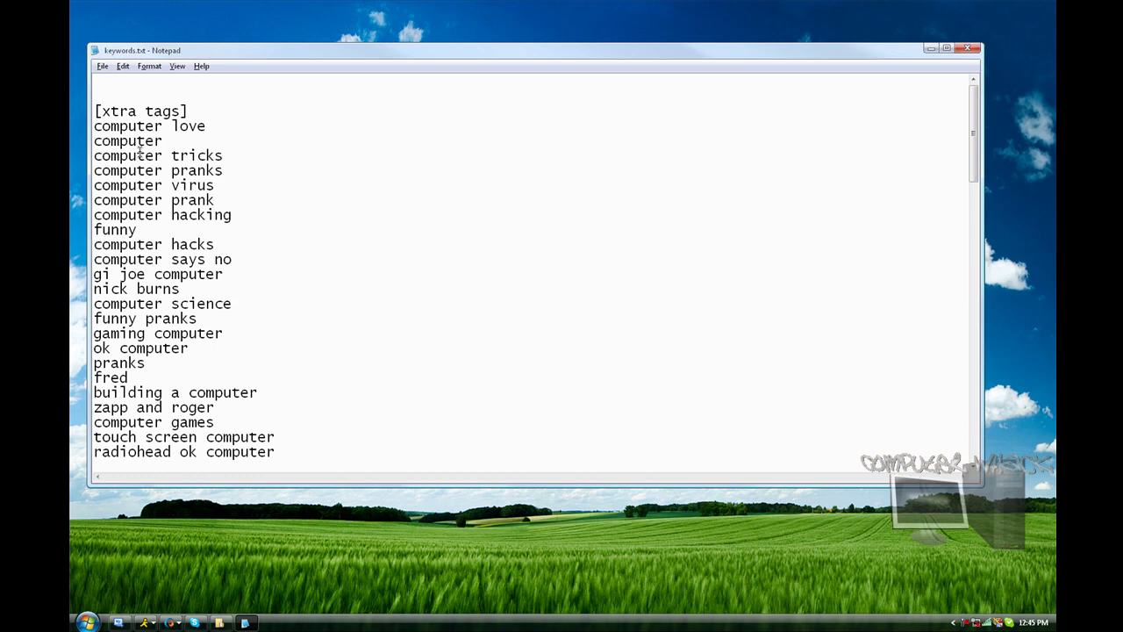
drag(96, 110, 321, 396)
click(319, 394)
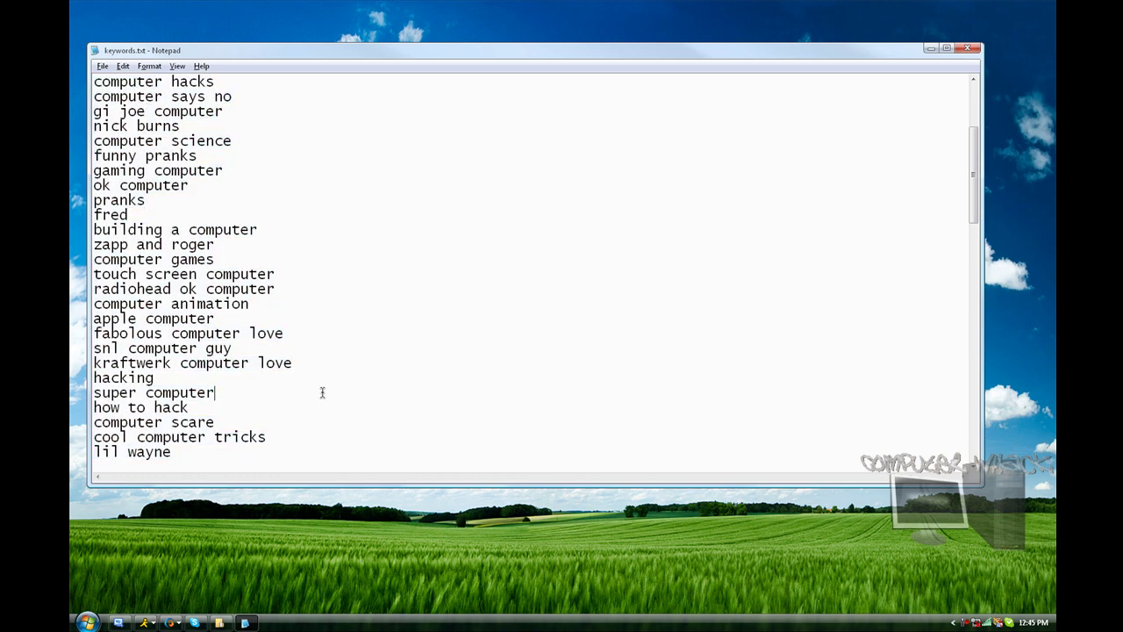
Step: Switch to the Keyword Suggestion Tool in CometBird and choose a YouTube video id or url as the source for keyword ideas
click(171, 623)
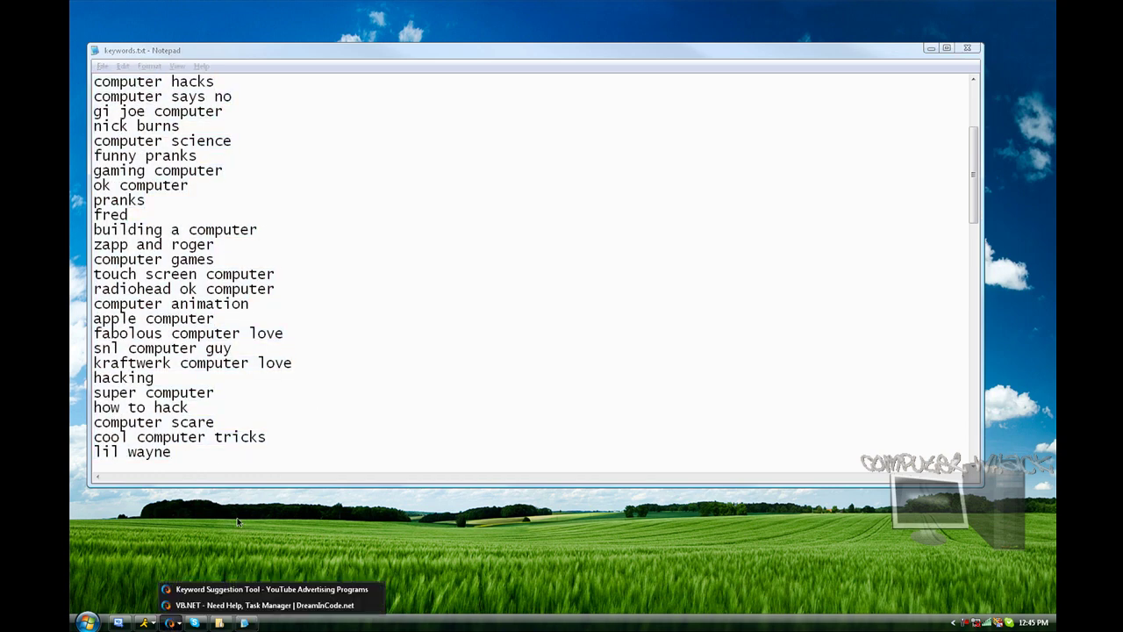
click(240, 589)
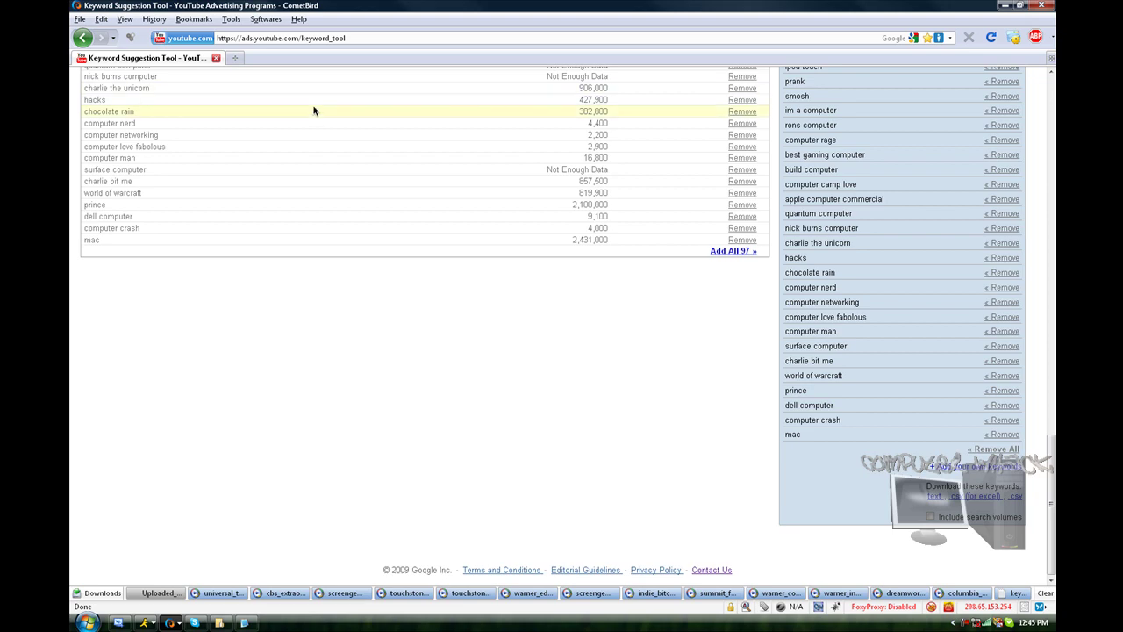
scroll(446, 450, up, 20)
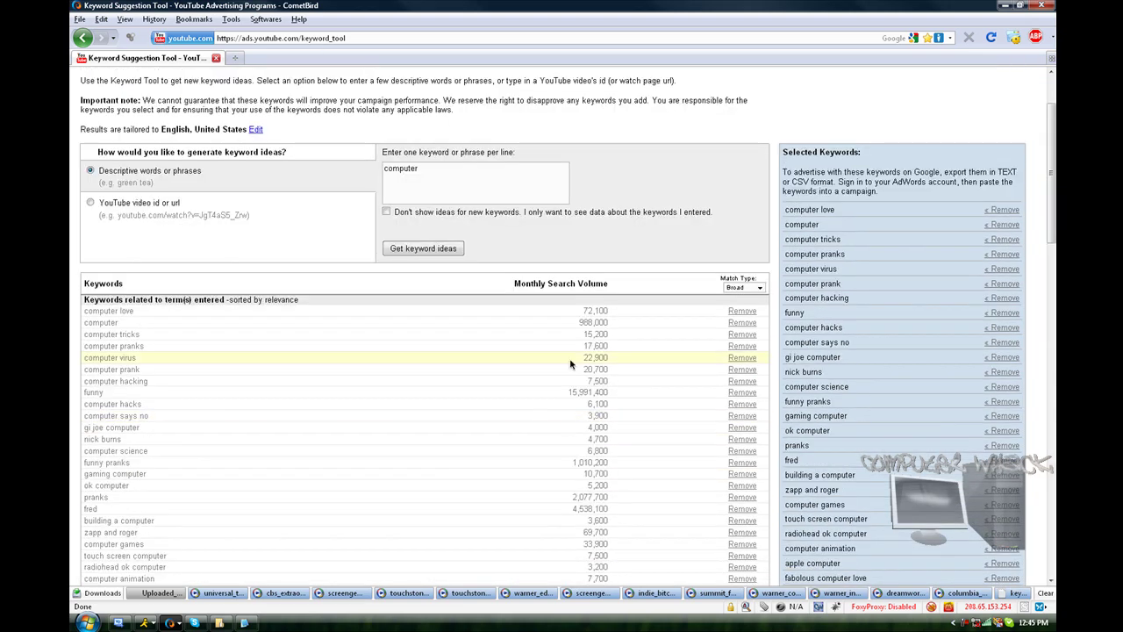
drag(519, 286, 519, 297)
click(520, 286)
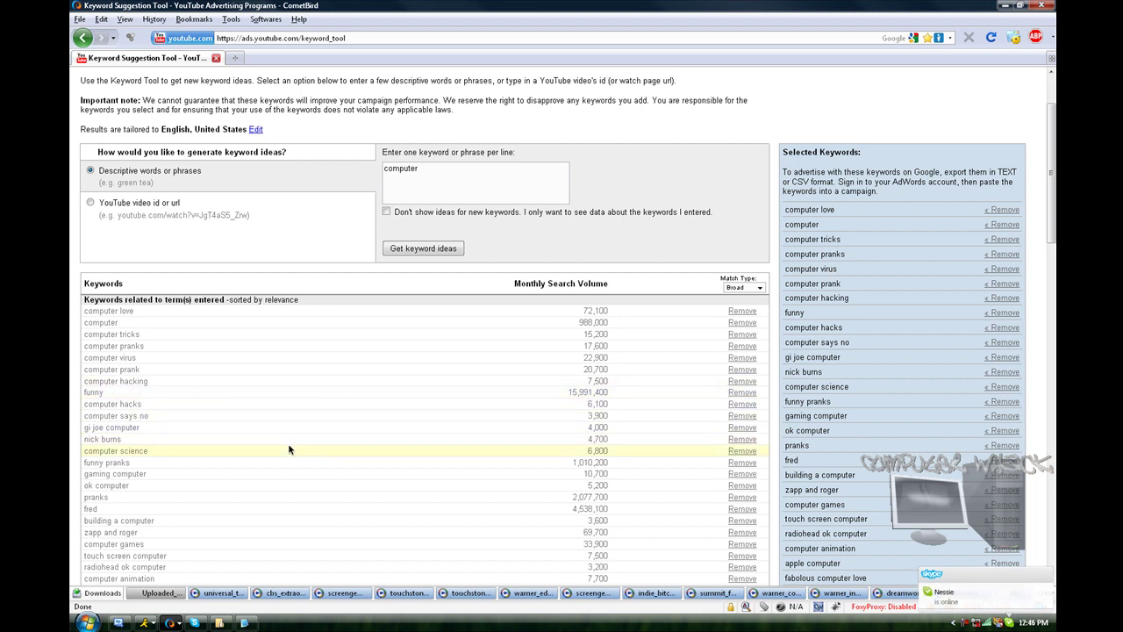
click(92, 202)
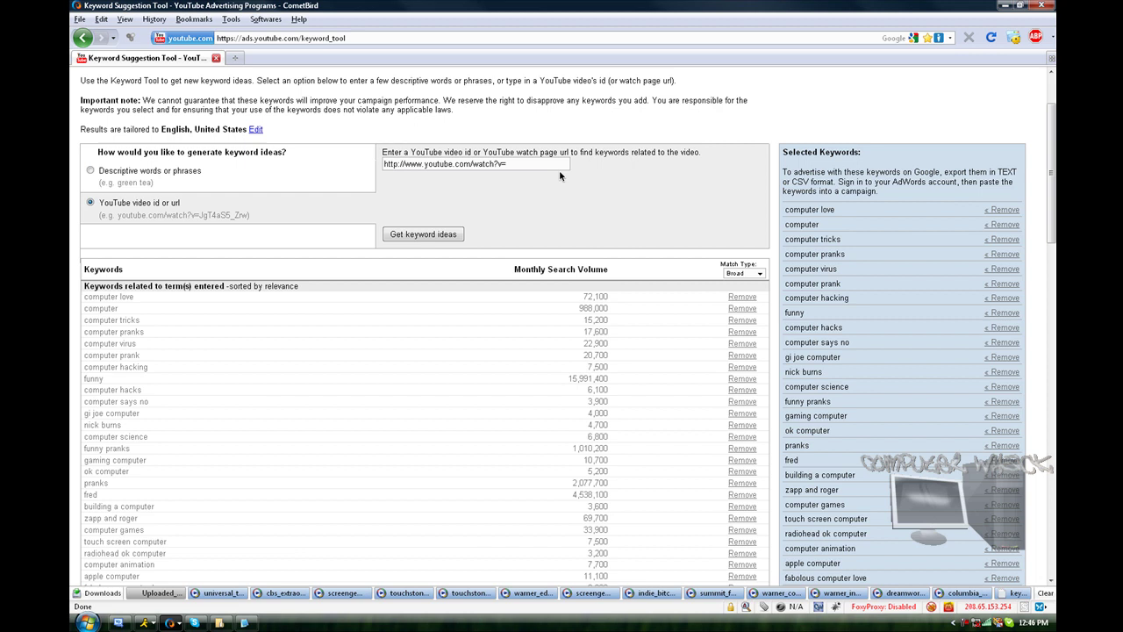
Step: Load youtube.com in a new browser tab and open the ComputerWhack channel page
click(241, 61)
text(you)
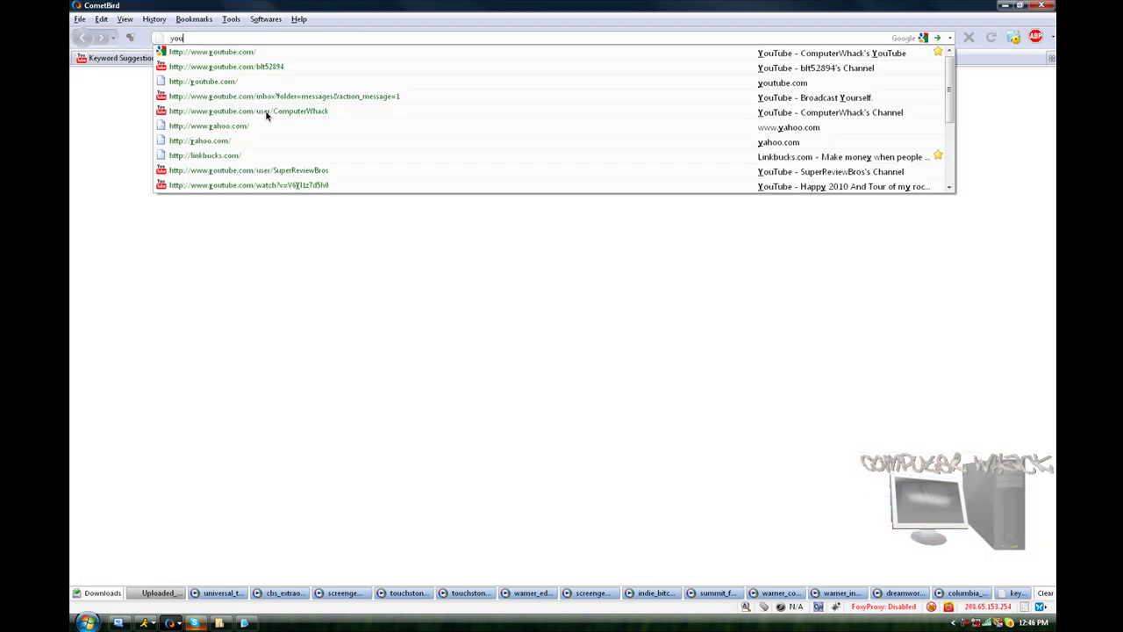
text(tube.com)
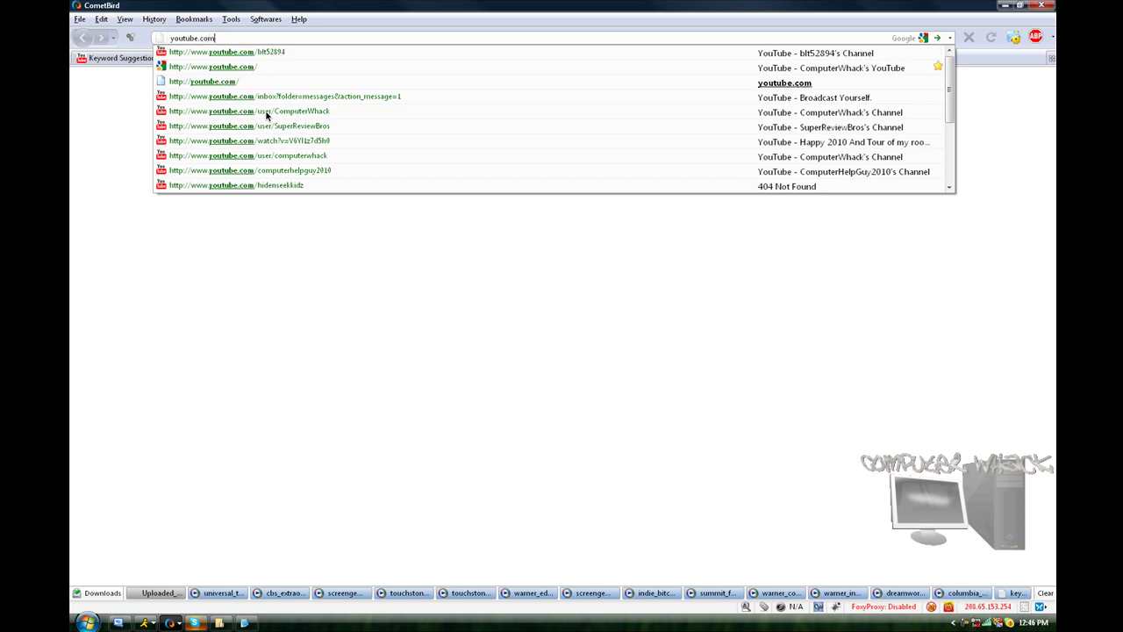
key(Return)
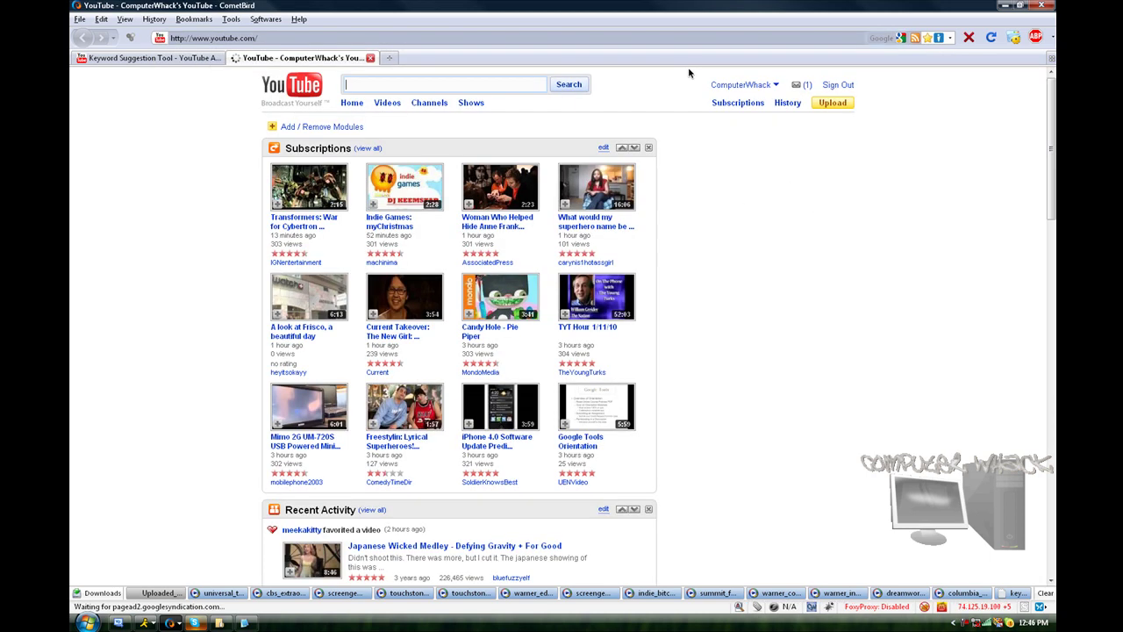
click(742, 84)
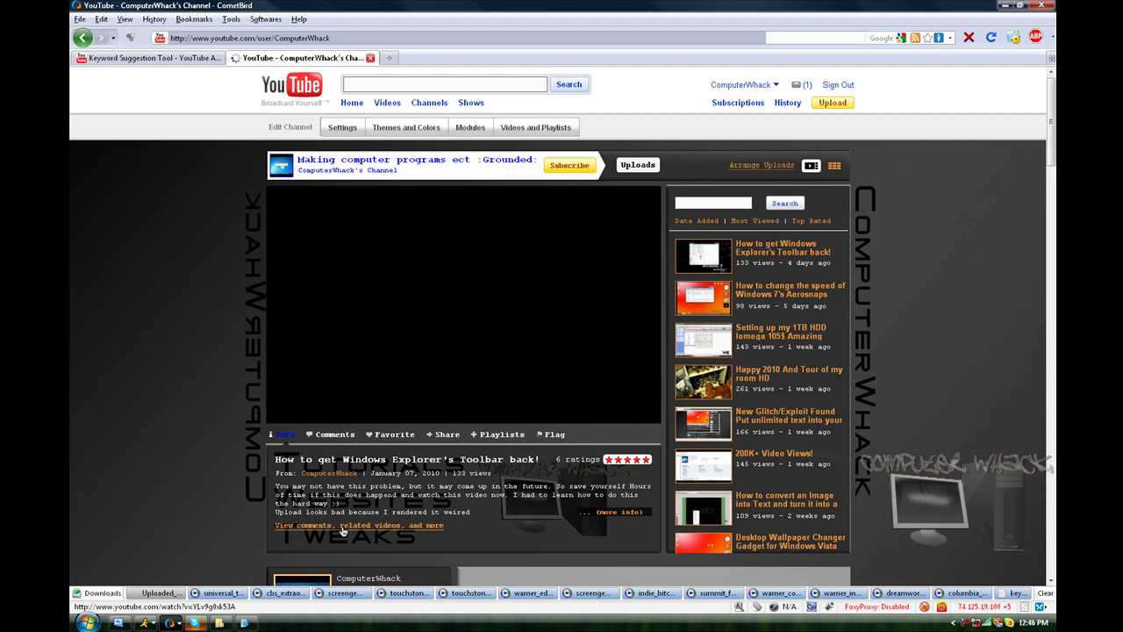
Step: Copy the link of "How to get Windows Explorer's Toolbar back!" and get keyword ideas for it in the Keyword Tool
right_click(289, 522)
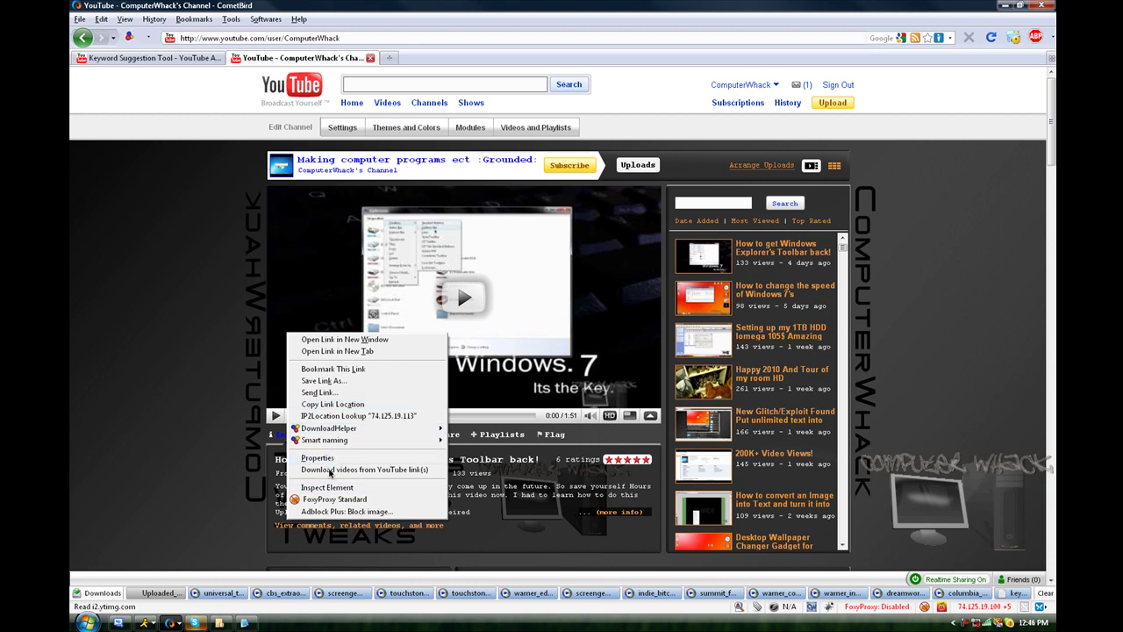
click(338, 405)
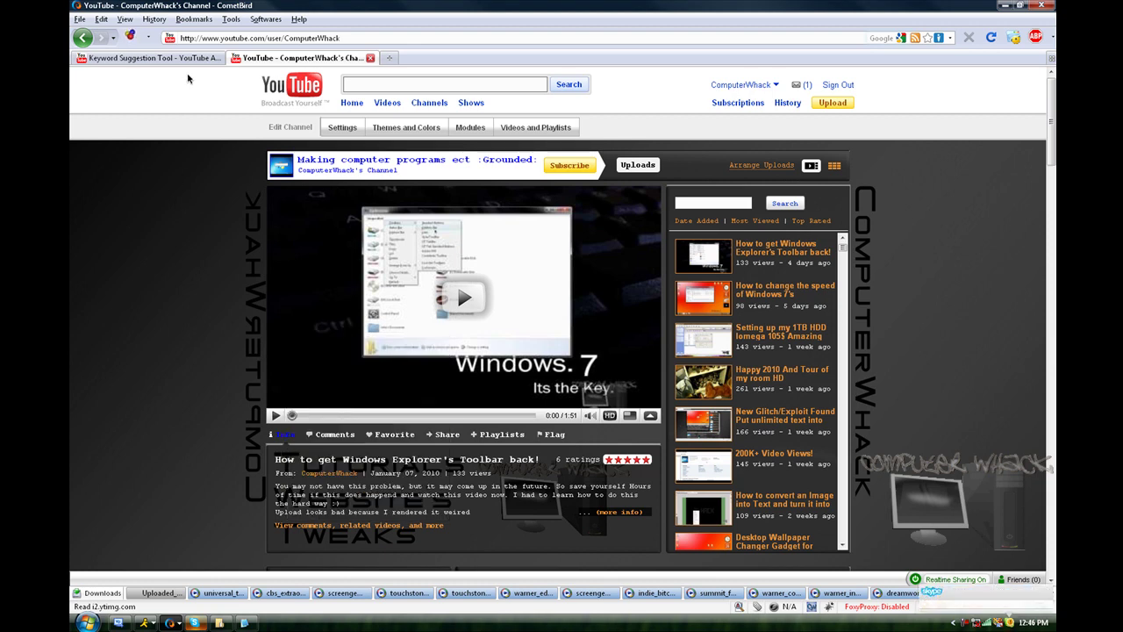
key(ctrl+Tab)
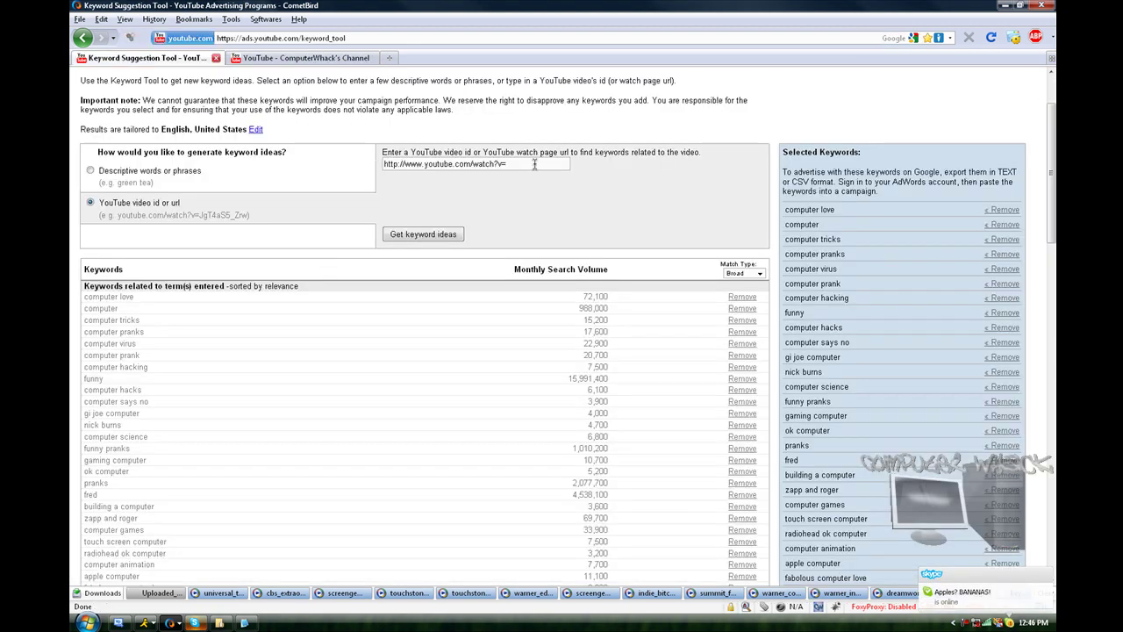
drag(536, 164, 353, 165)
right_click(411, 167)
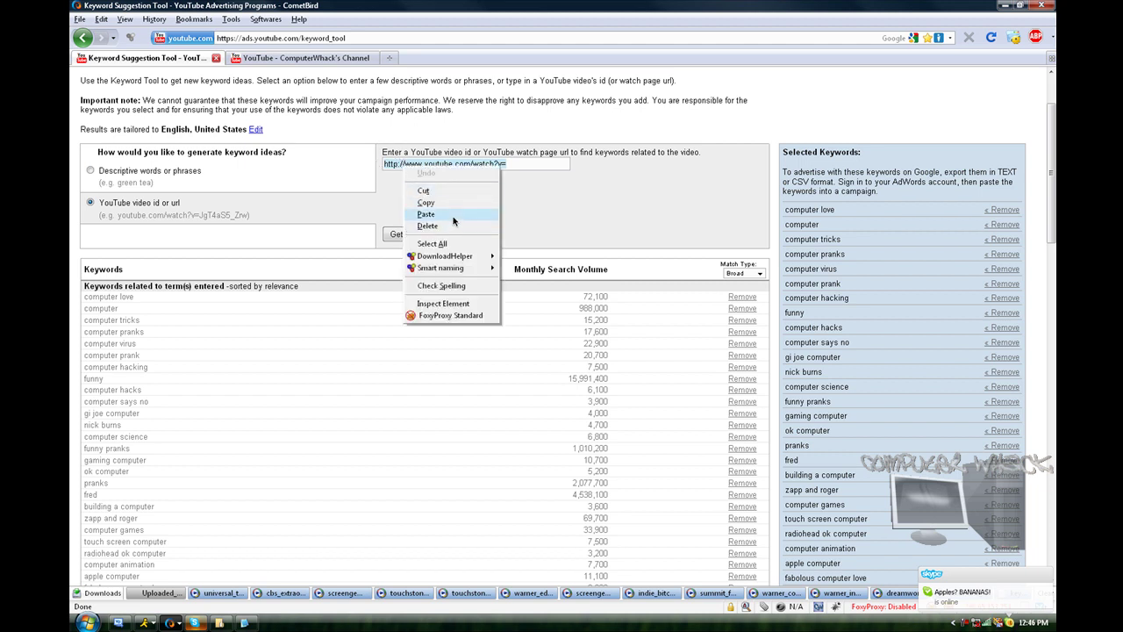
click(435, 218)
click(430, 233)
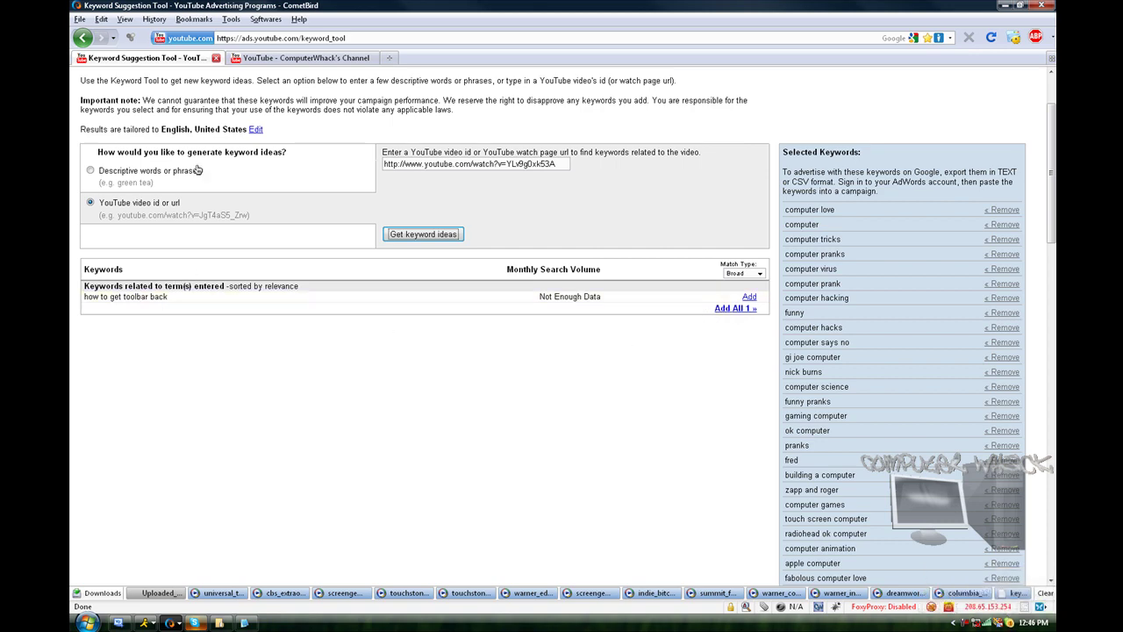
click(233, 59)
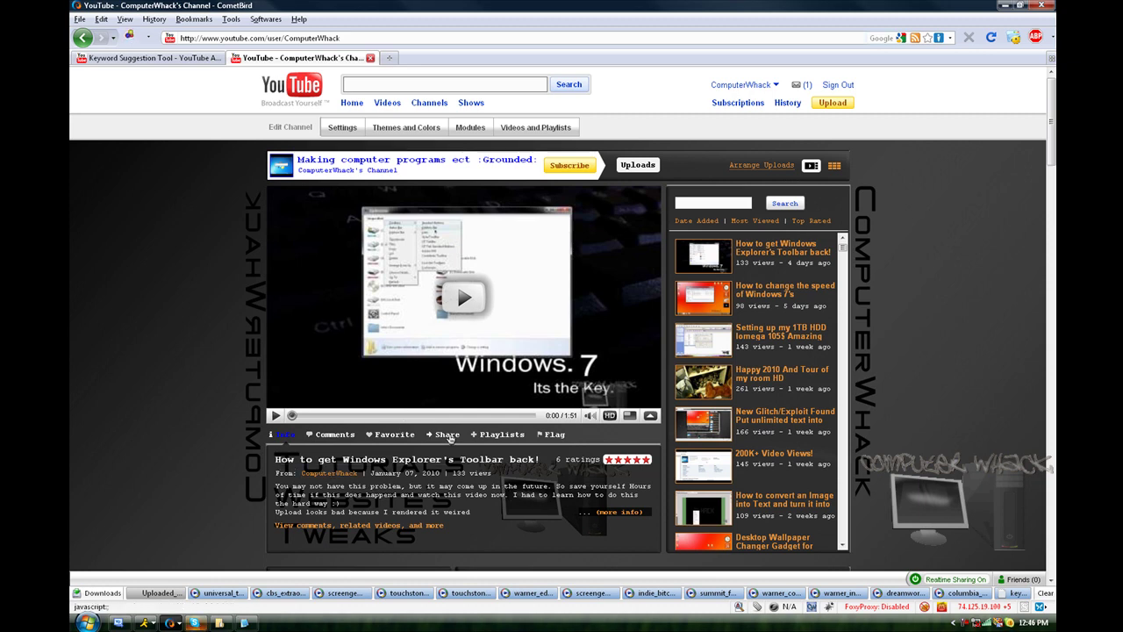
key(ctrl+Tab)
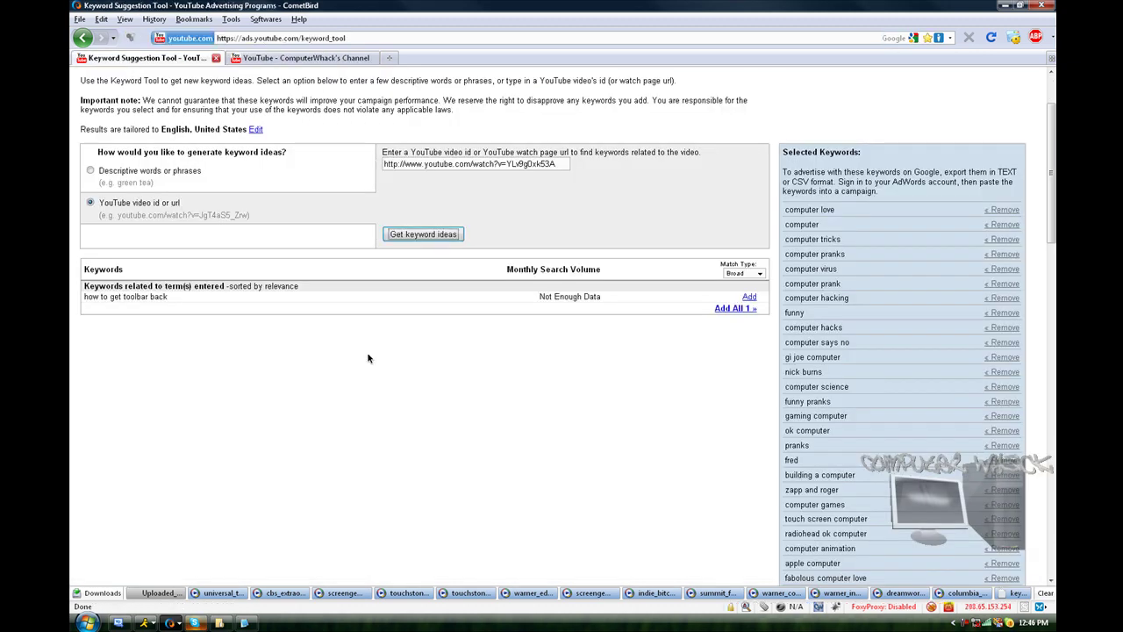
drag(350, 341, 113, 266)
click(243, 312)
Step: Try getting keyword ideas with the video url's last character replaced by "b", and look through the selected keywords
click(552, 163)
click(455, 236)
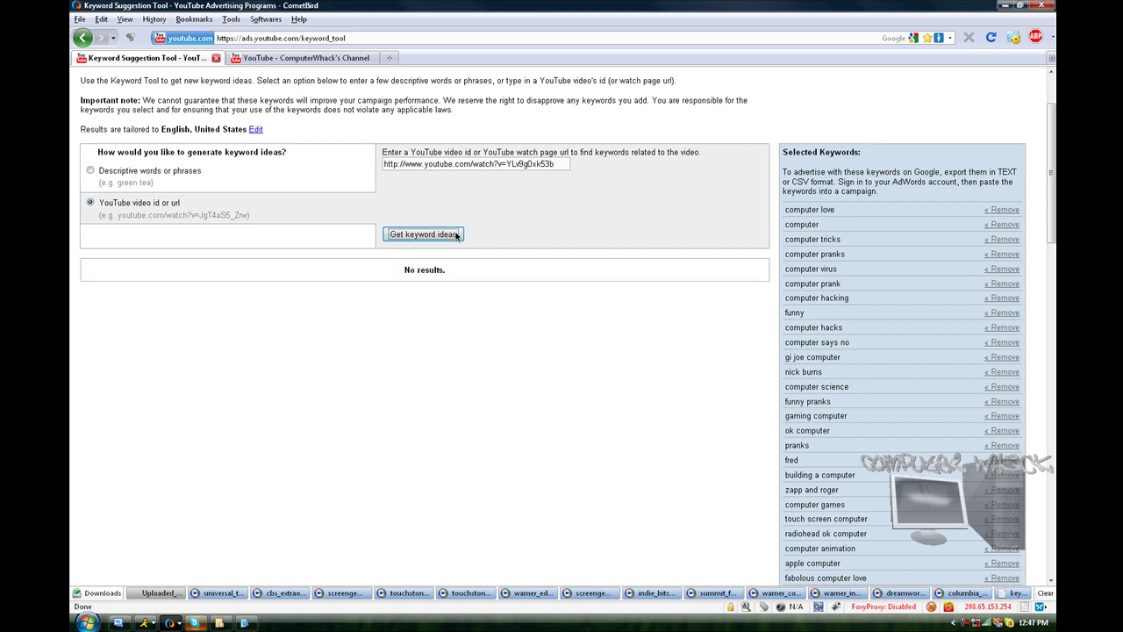
scroll(455, 235, up, 2)
drag(780, 241, 935, 624)
click(601, 439)
scroll(598, 434, up, 4)
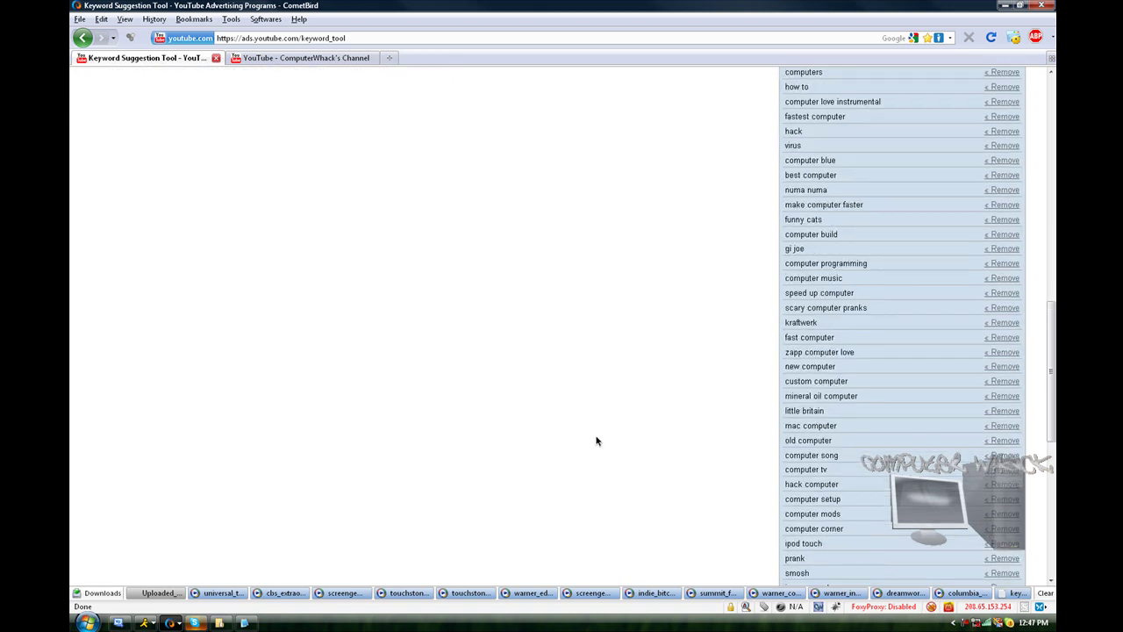
scroll(599, 430, up, 10)
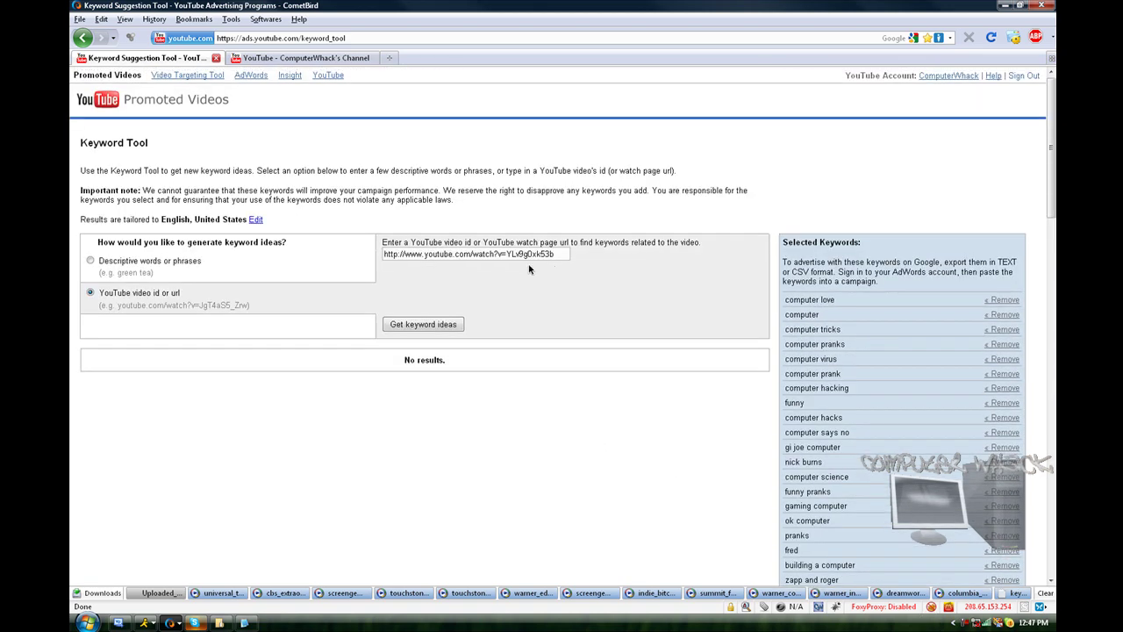
Step: Switch the source back to descriptive words or phrases and get keyword ideas for "funny"
double_click(554, 251)
click(91, 261)
drag(463, 279, 297, 263)
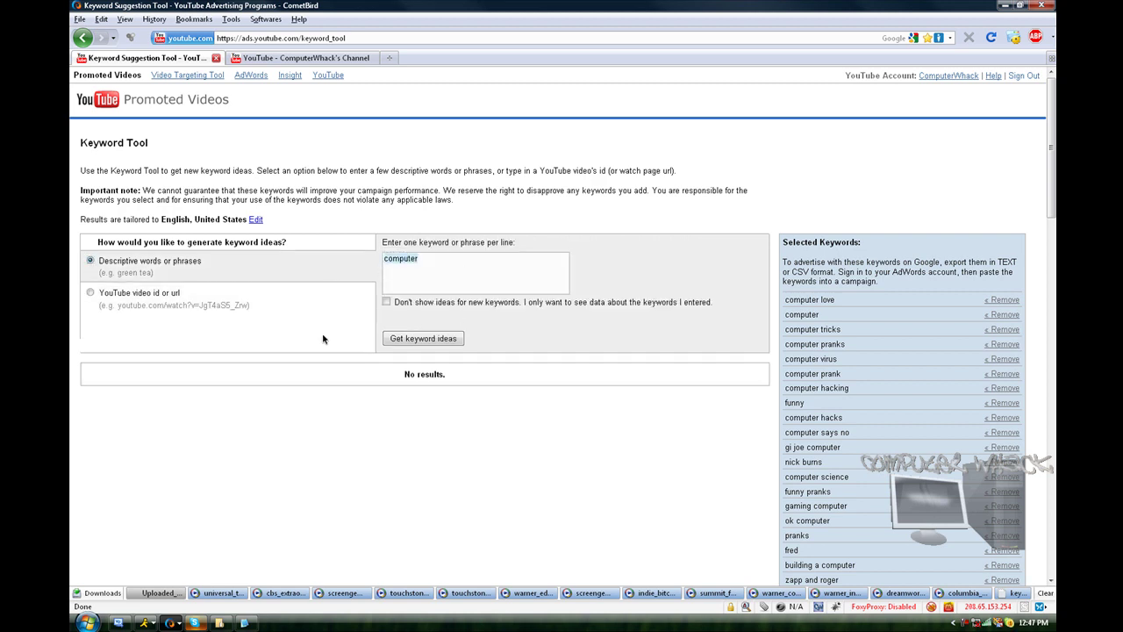
text(fri)
text(unn)
text(y)
key(Return)
click(413, 337)
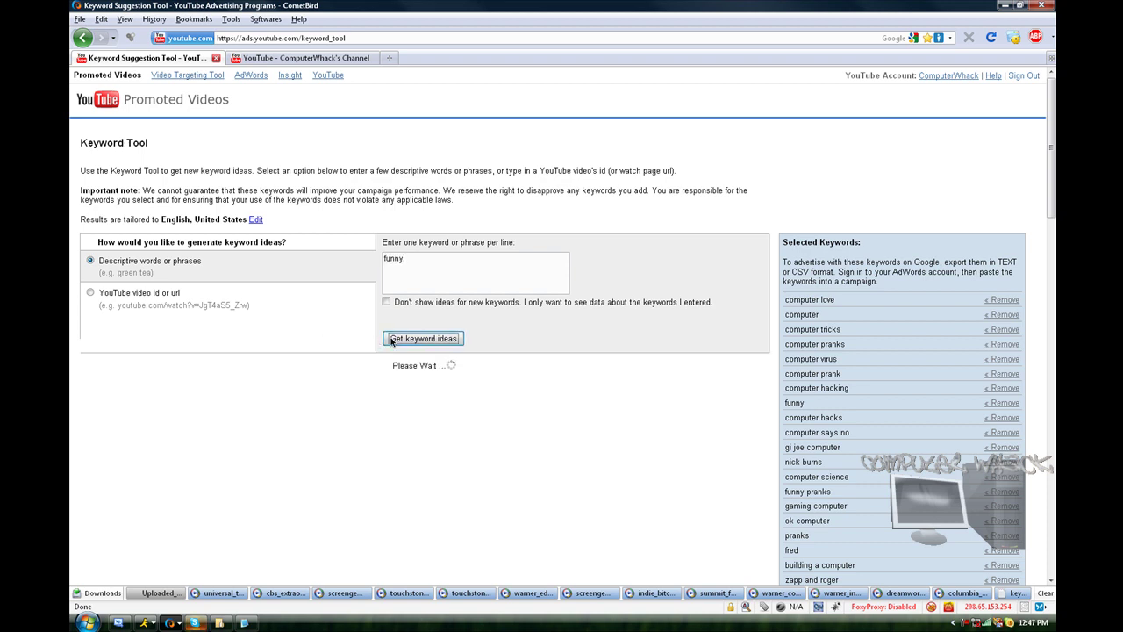
Step: Copy the web address of the Keyword Tool page
click(342, 39)
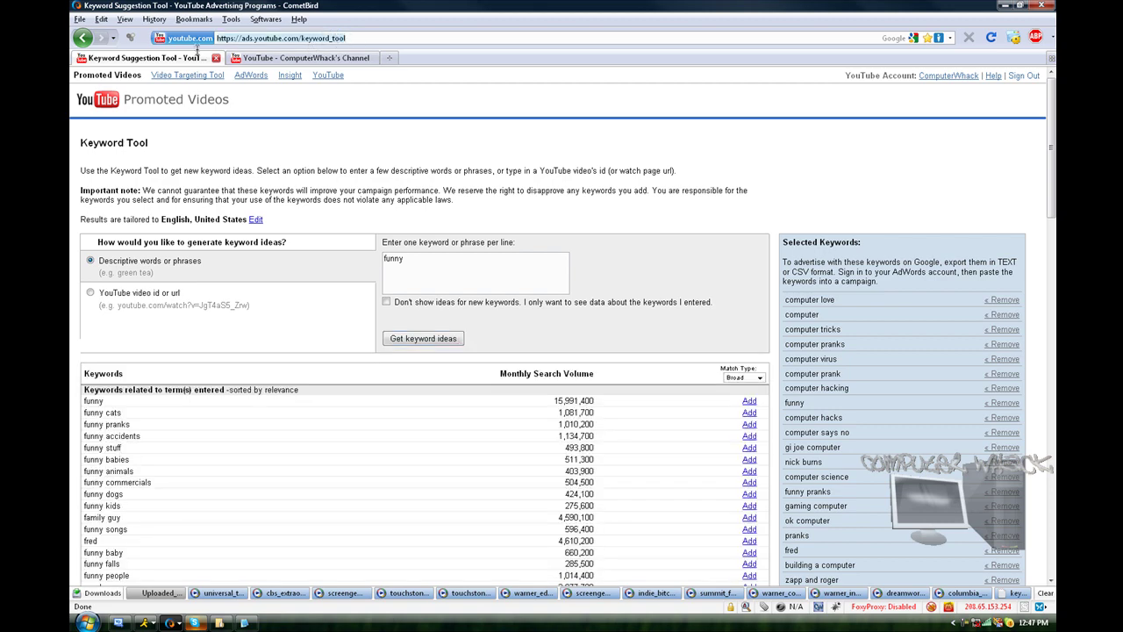
right_click(237, 41)
click(256, 78)
Step: Add all suggested keywords for "funny" to the selected keywords, and return to the ComputerWhack channel page
scroll(319, 339, down, 8)
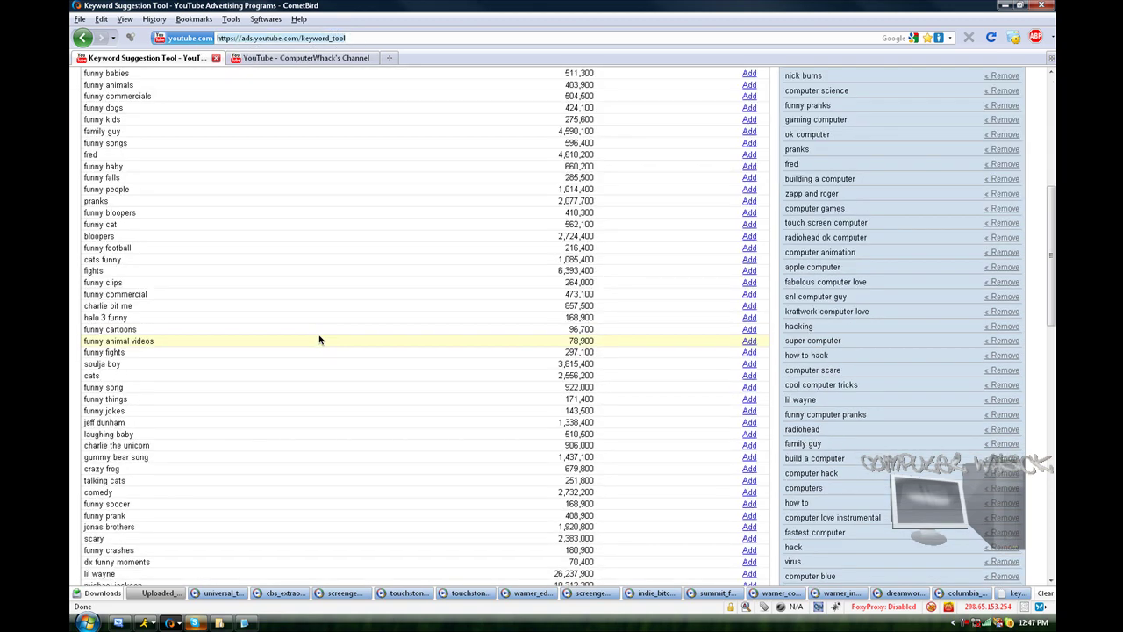
scroll(315, 341, up, 3)
scroll(310, 343, down, 10)
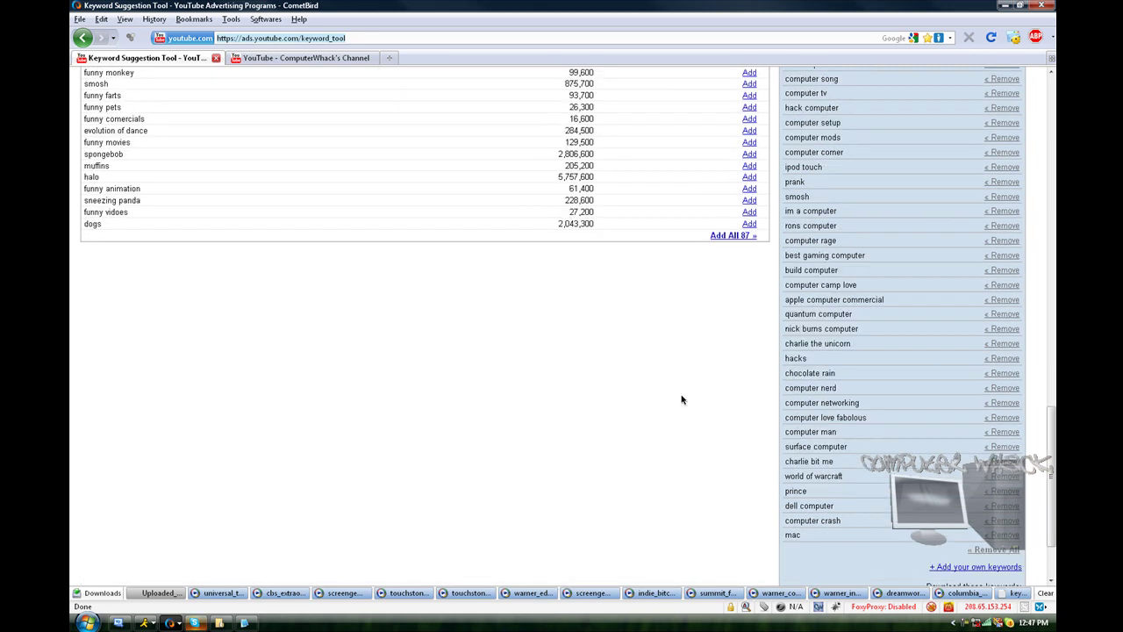
click(734, 237)
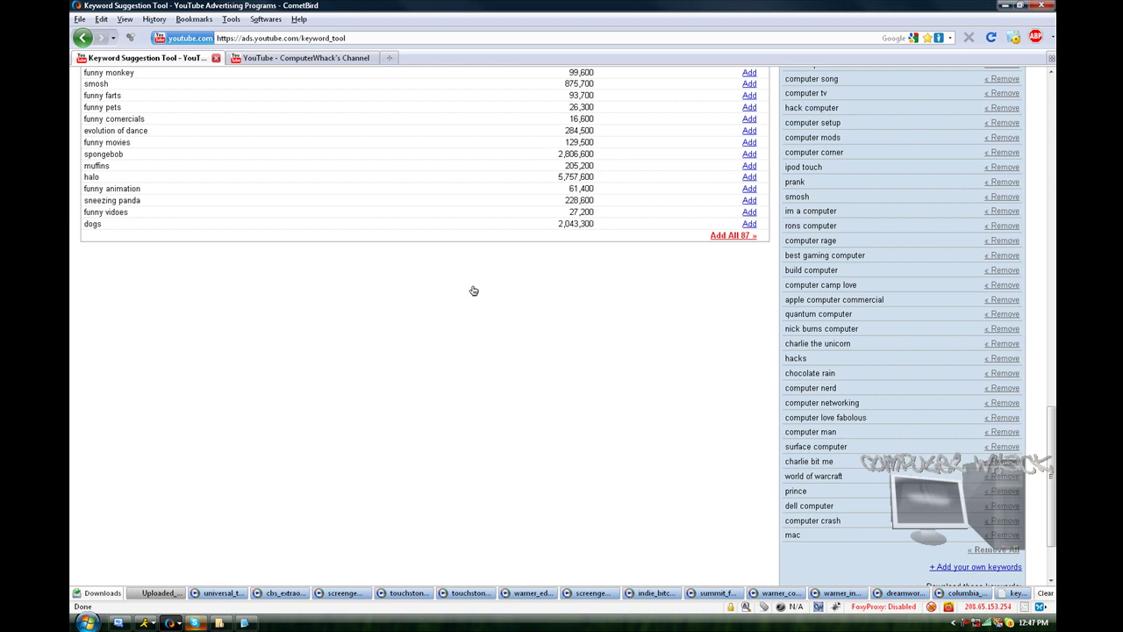
click(732, 235)
drag(1050, 295, 1052, 87)
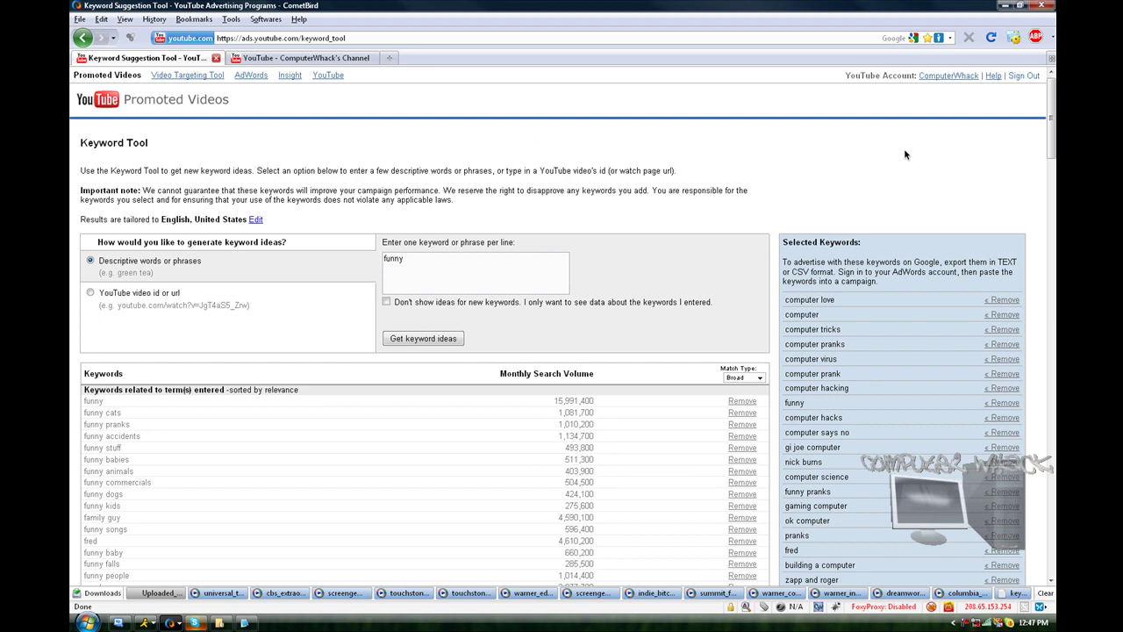
click(263, 57)
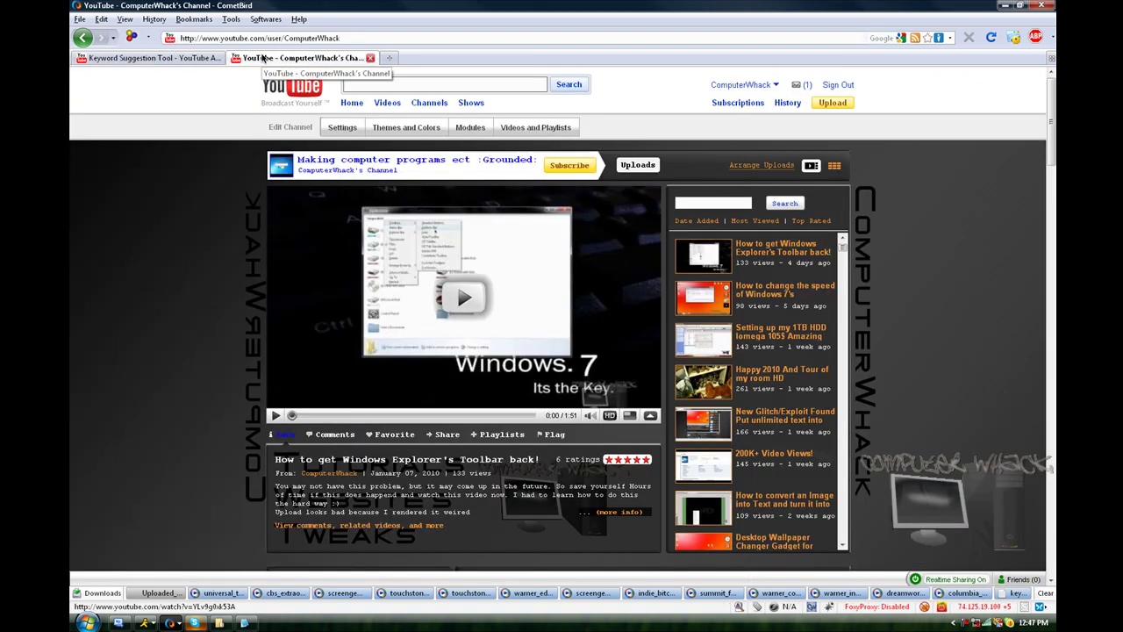